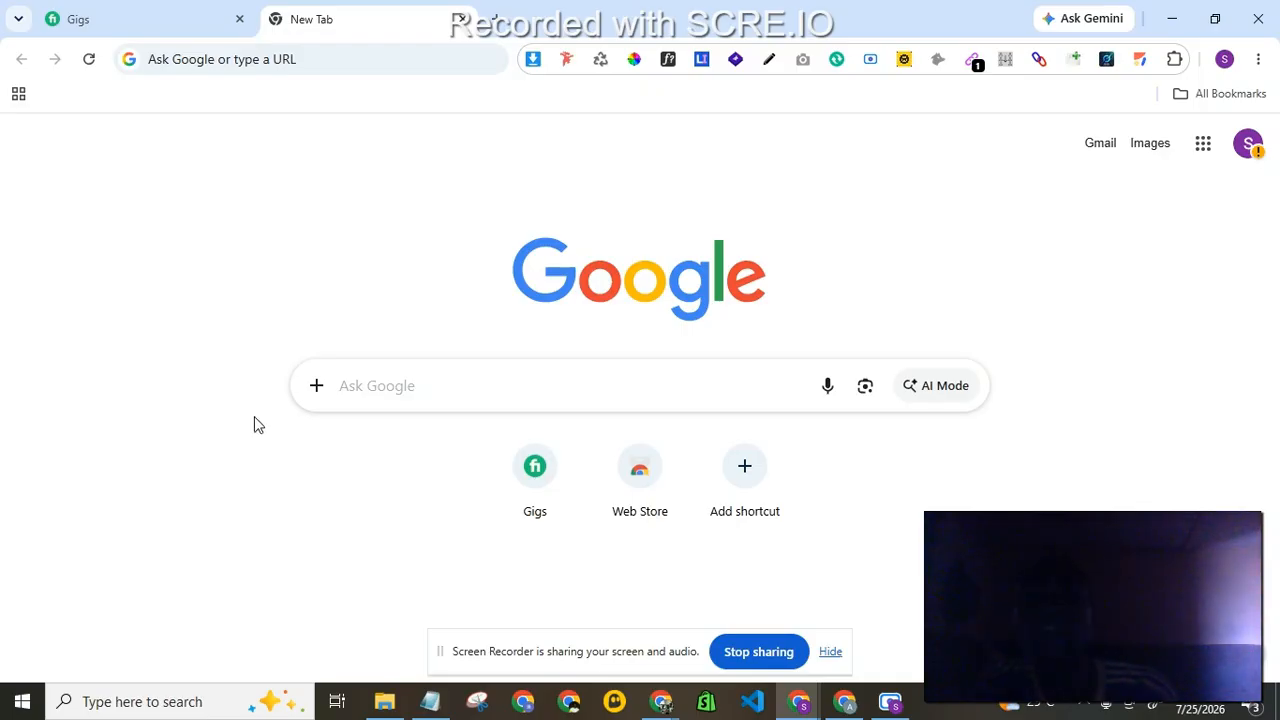
# Find the Google Business Profile site through the "google profile" search suggestion and start creating a profile
pyautogui.click(295, 60)
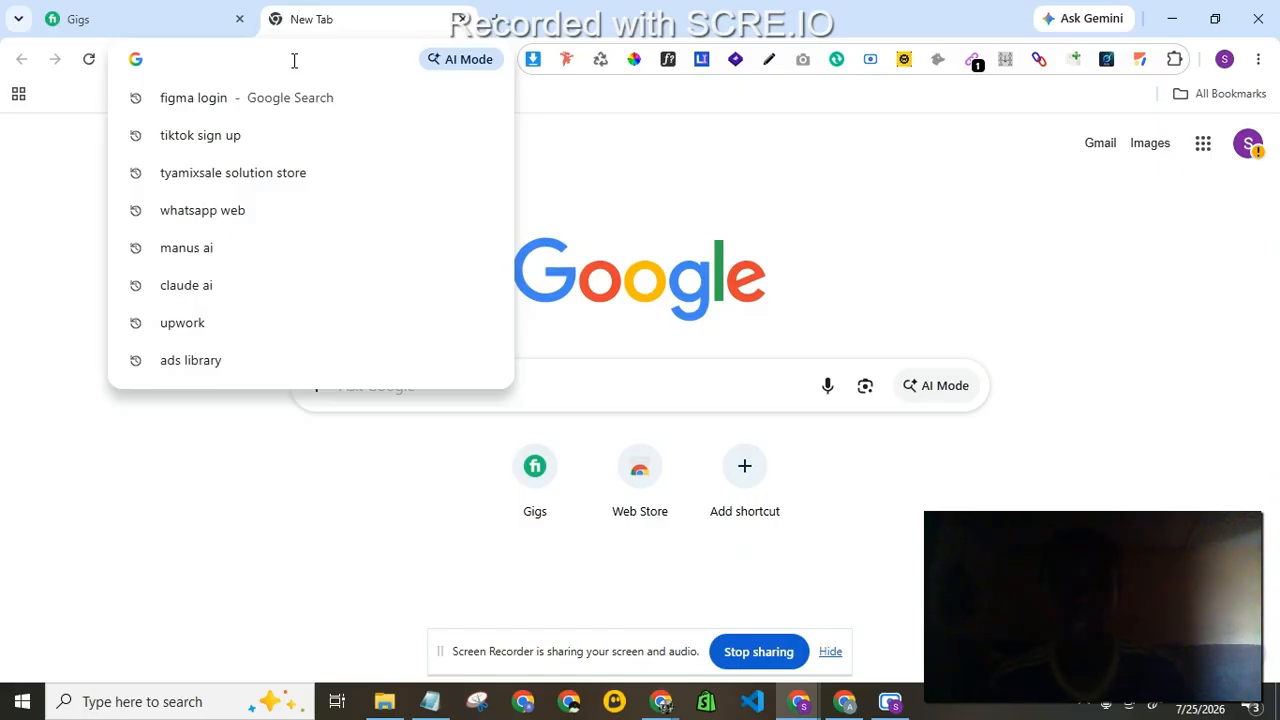
pyautogui.write('goo')
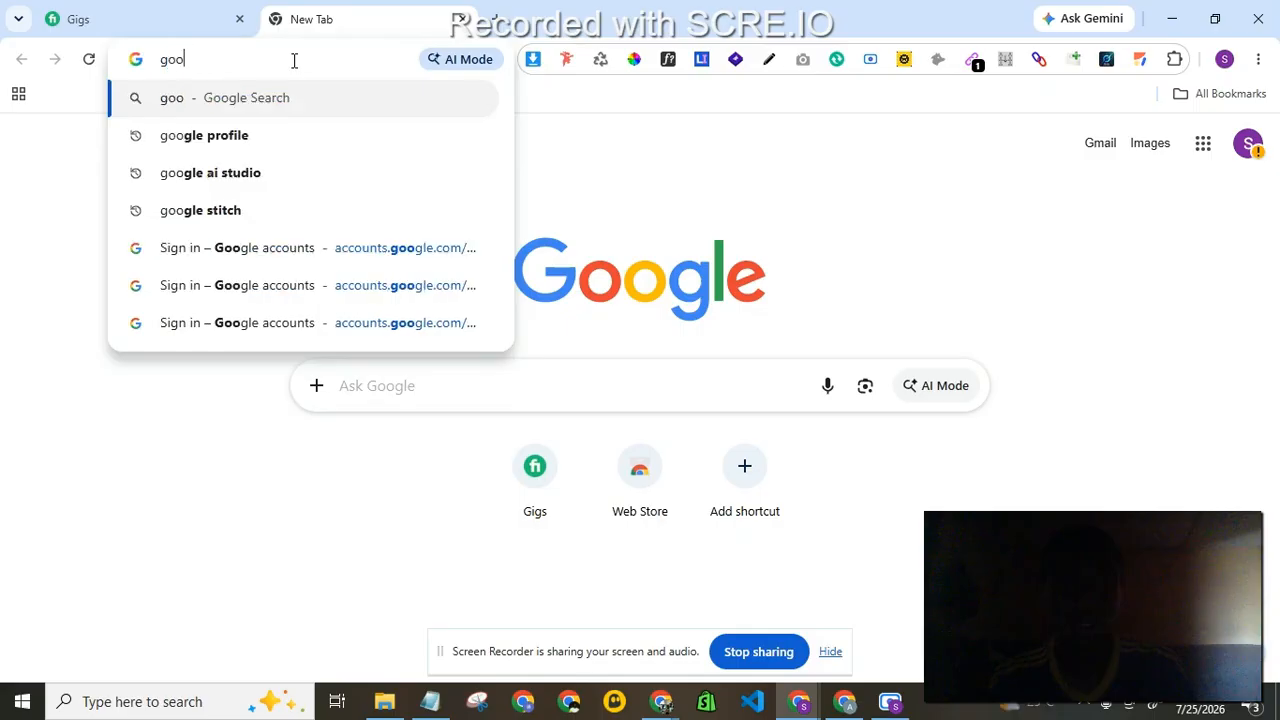
pyautogui.click(238, 140)
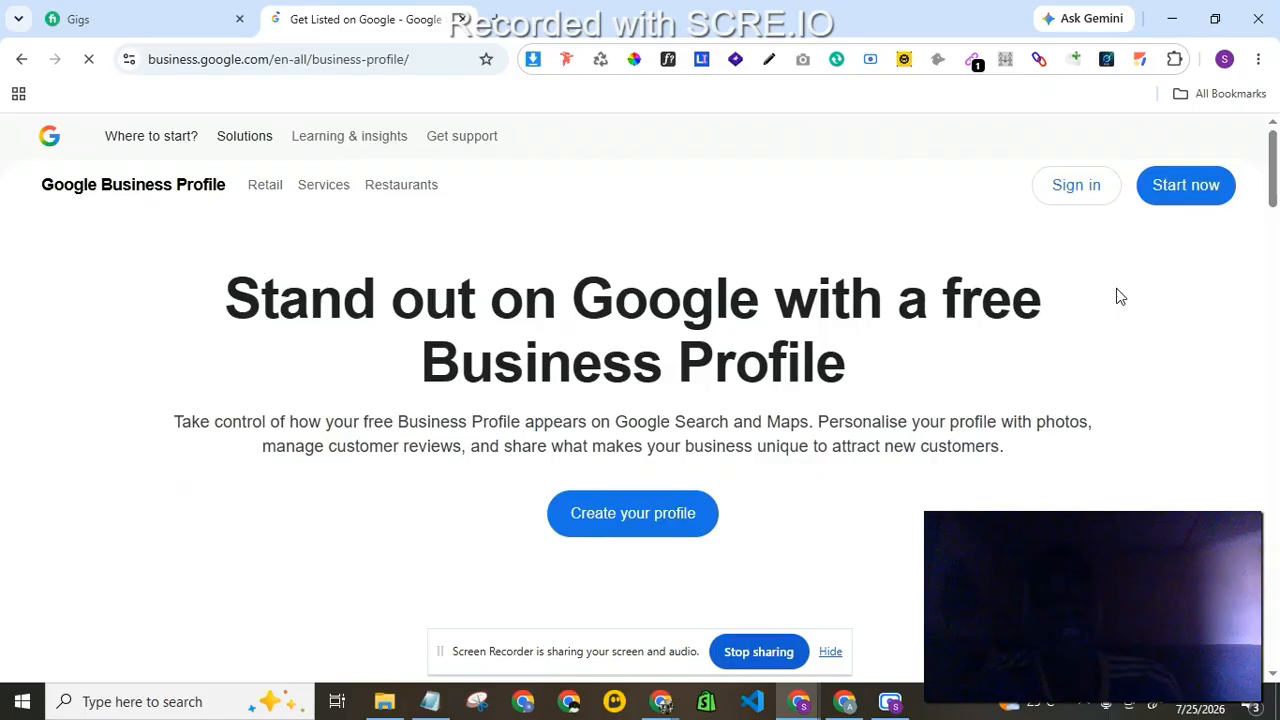
pyautogui.click(652, 527)
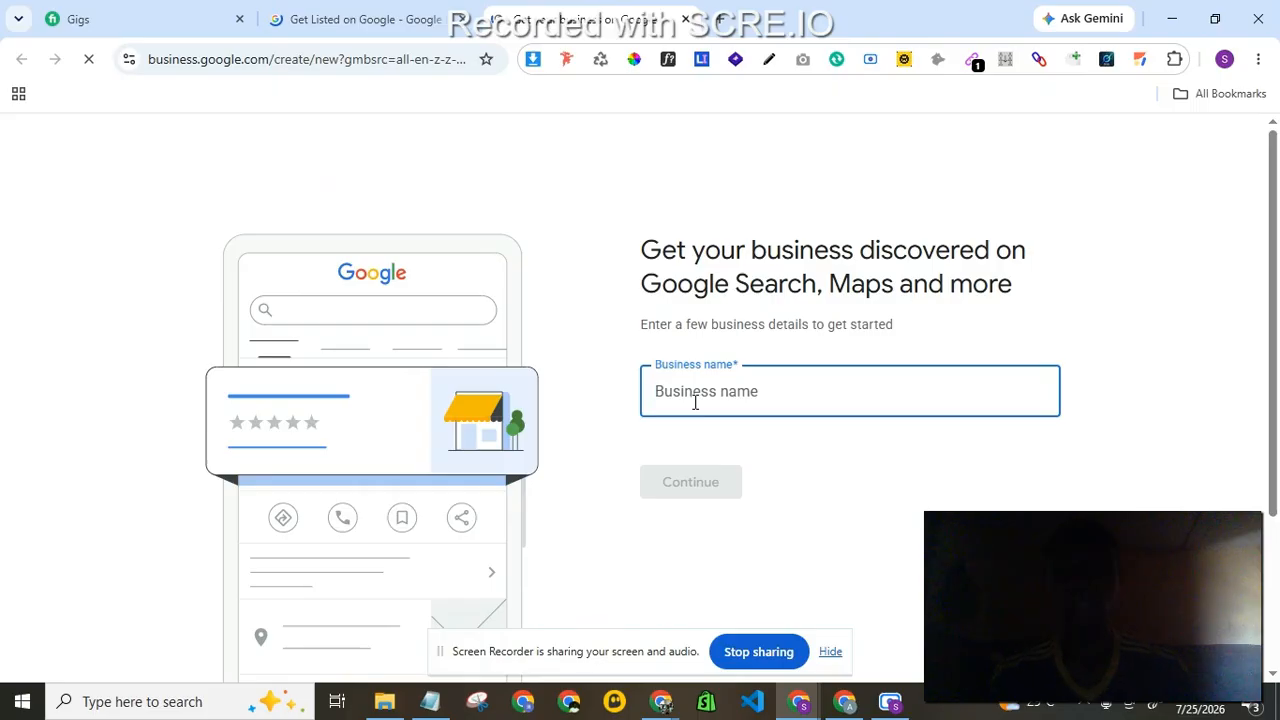
pyautogui.write('ads')
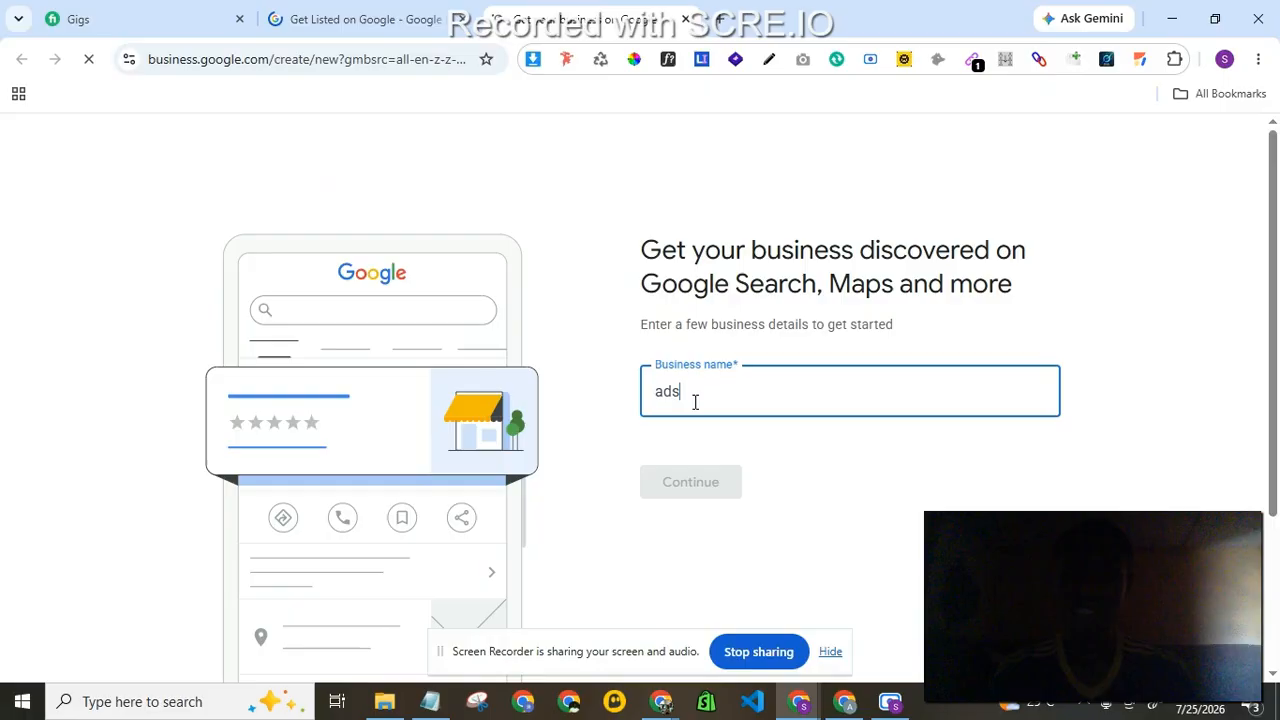
pyautogui.press('BackSpace')
pyautogui.press('BackSpace')
pyautogui.press('BackSpace')
# Enter "alihamdullaielectronic" as the business name and choose to create a business with this name
pyautogui.write('al')
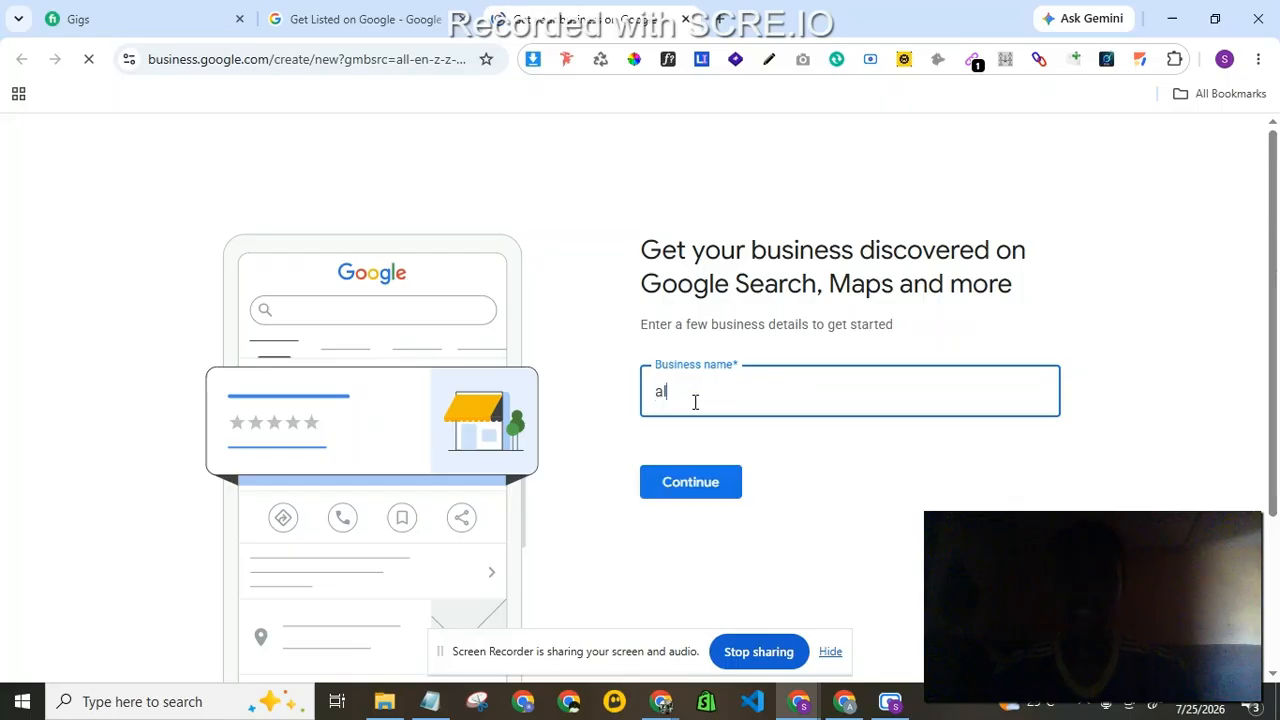
pyautogui.write('ih')
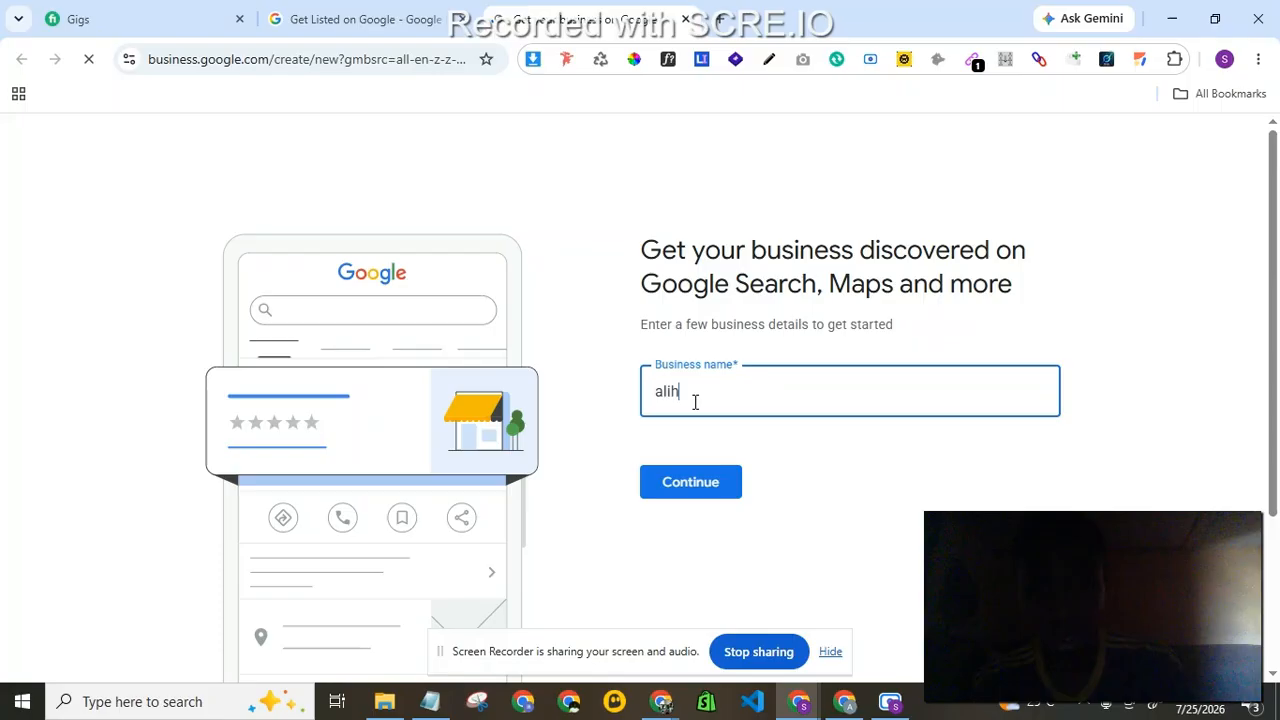
pyautogui.write('amd')
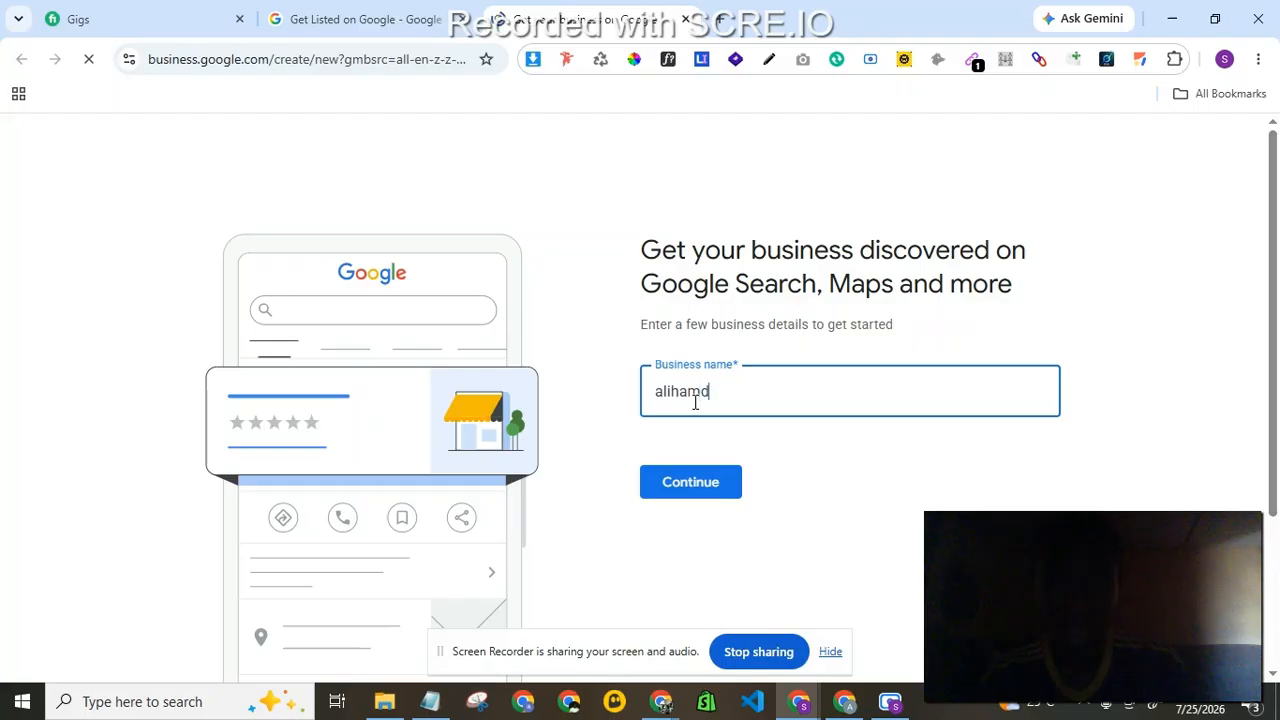
pyautogui.write('ullal')
pyautogui.click(697, 408)
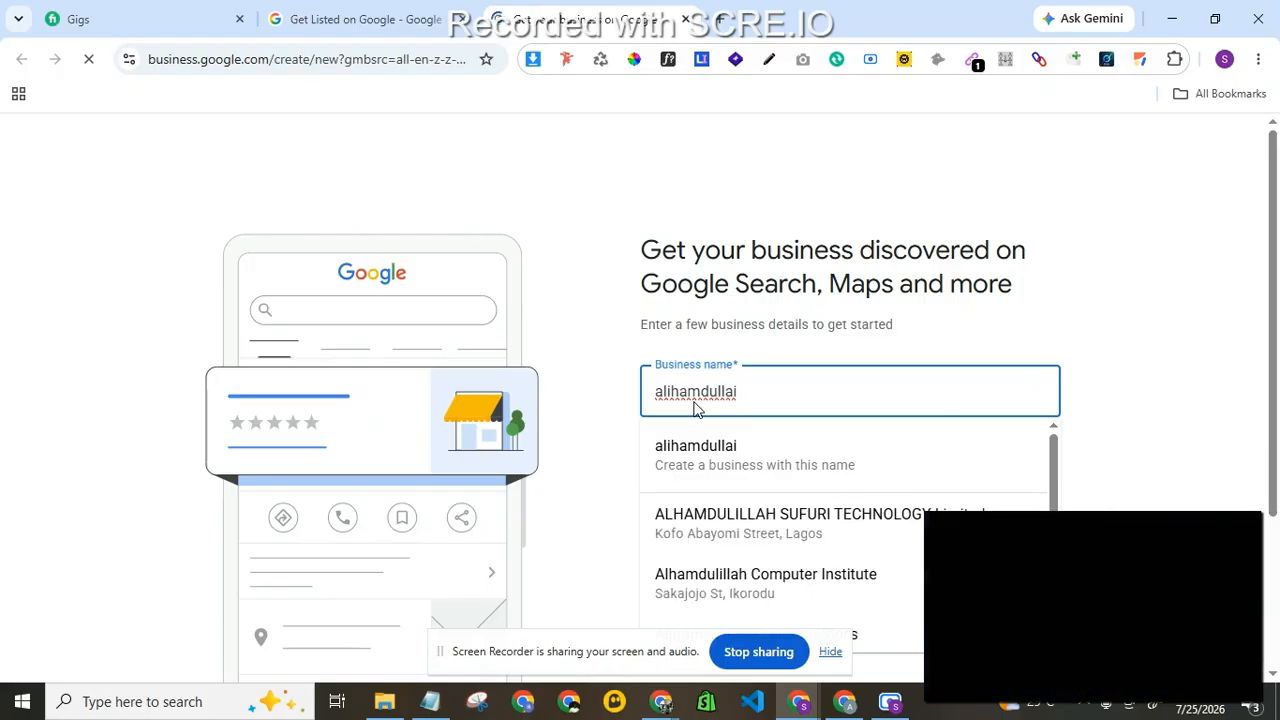
pyautogui.write('e')
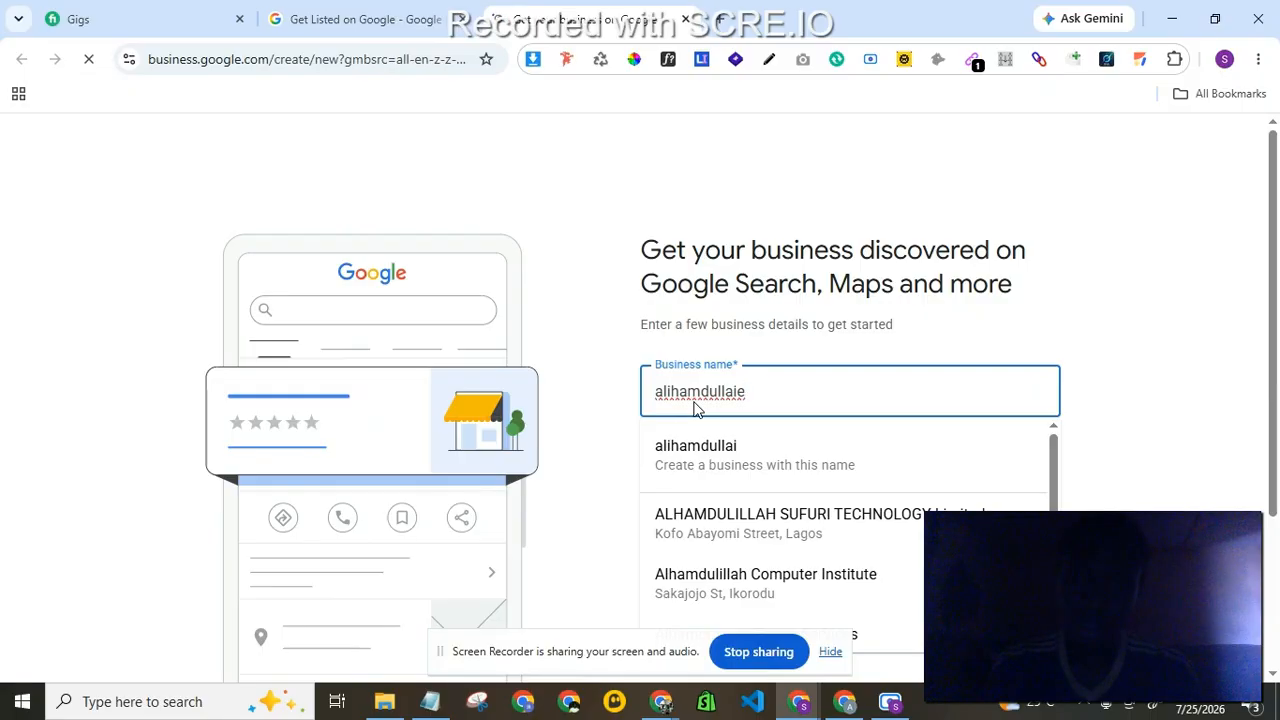
pyautogui.write('lec')
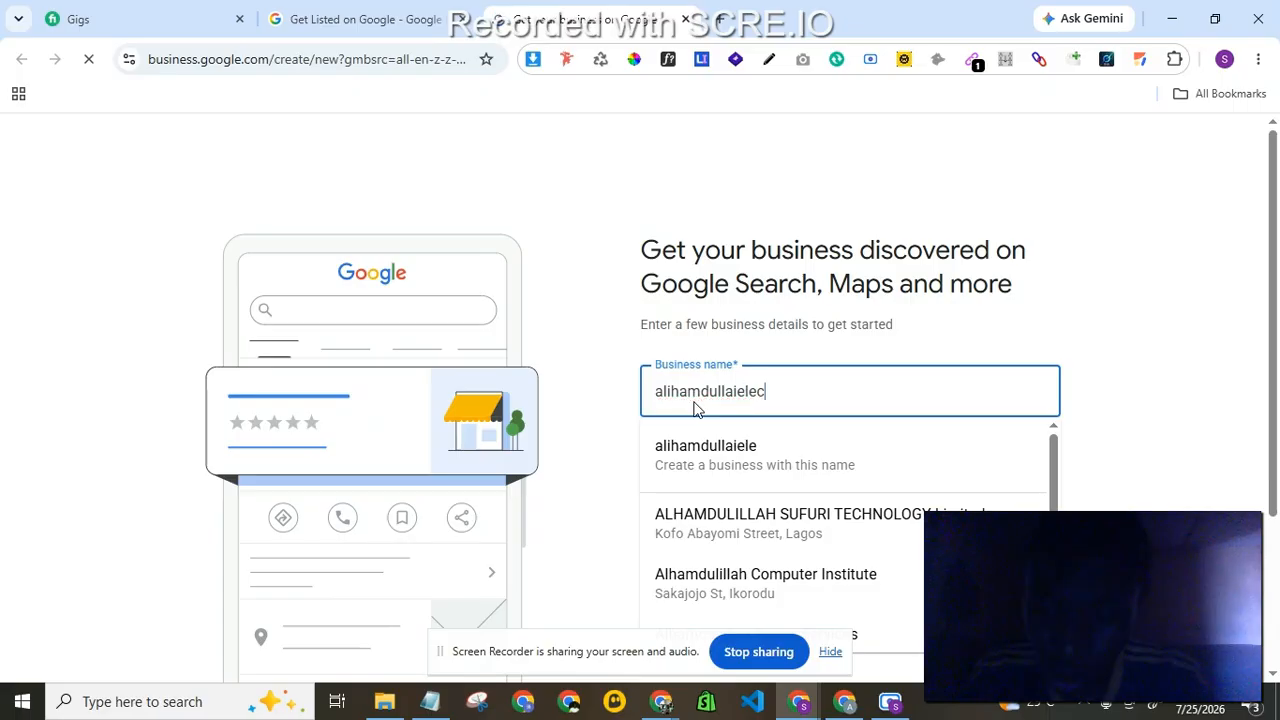
pyautogui.write('ro')
pyautogui.press('BackSpace')
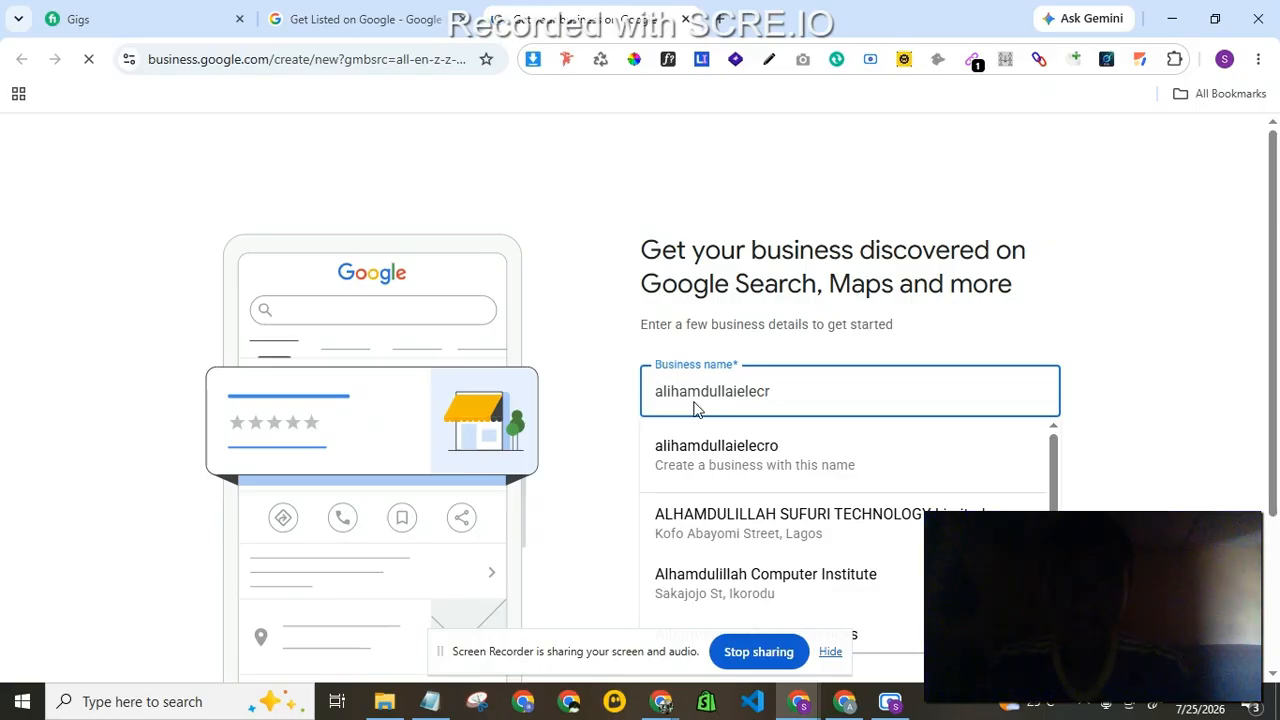
pyautogui.press('BackSpace')
pyautogui.write('tro')
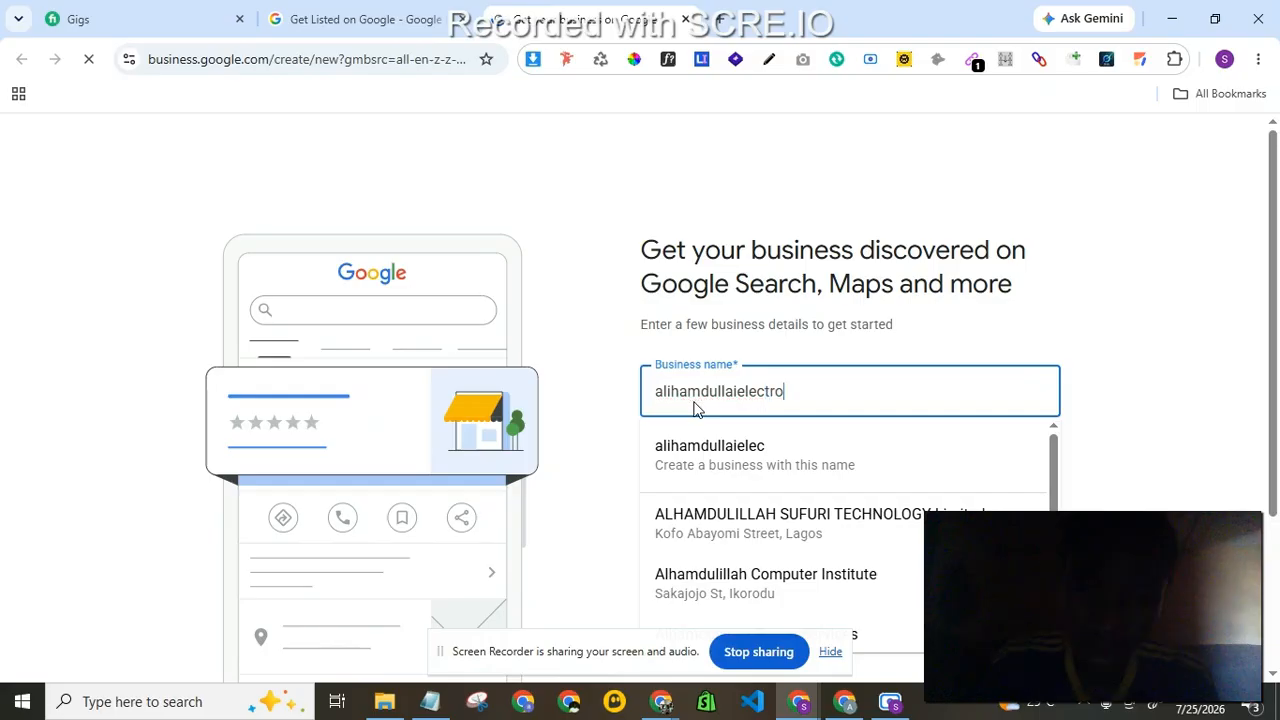
pyautogui.write('nic')
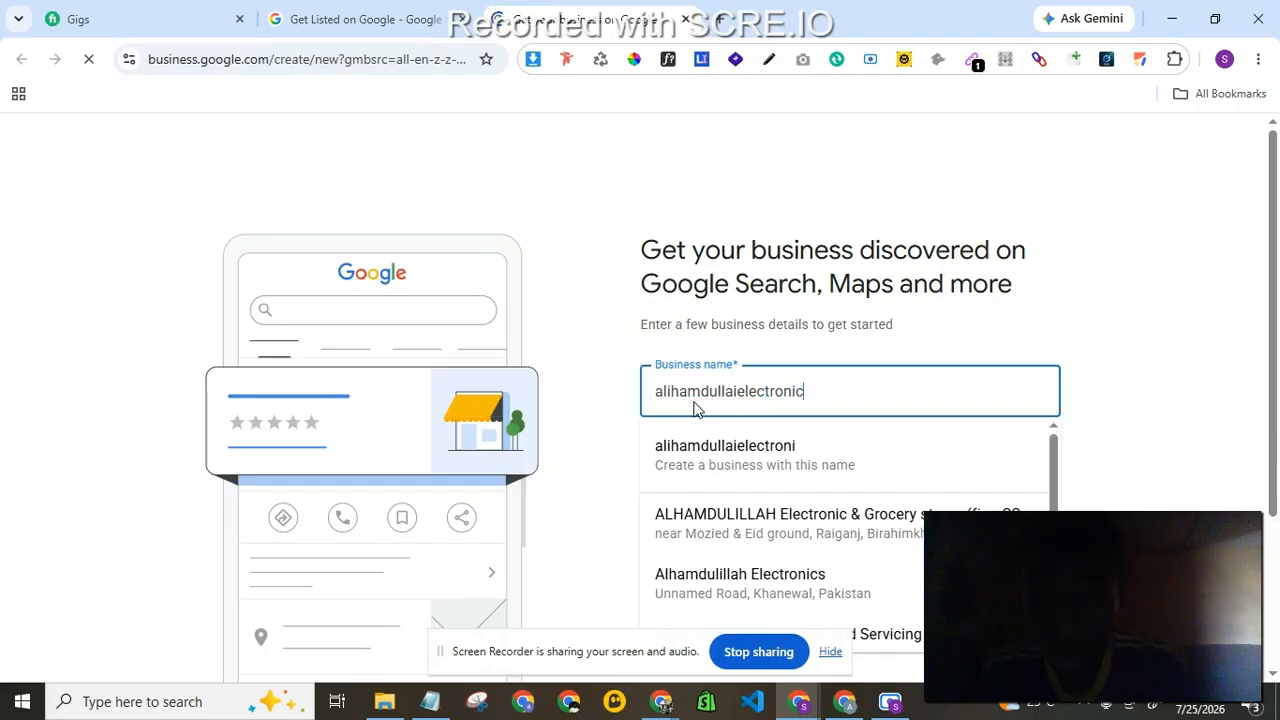
pyautogui.click(801, 465)
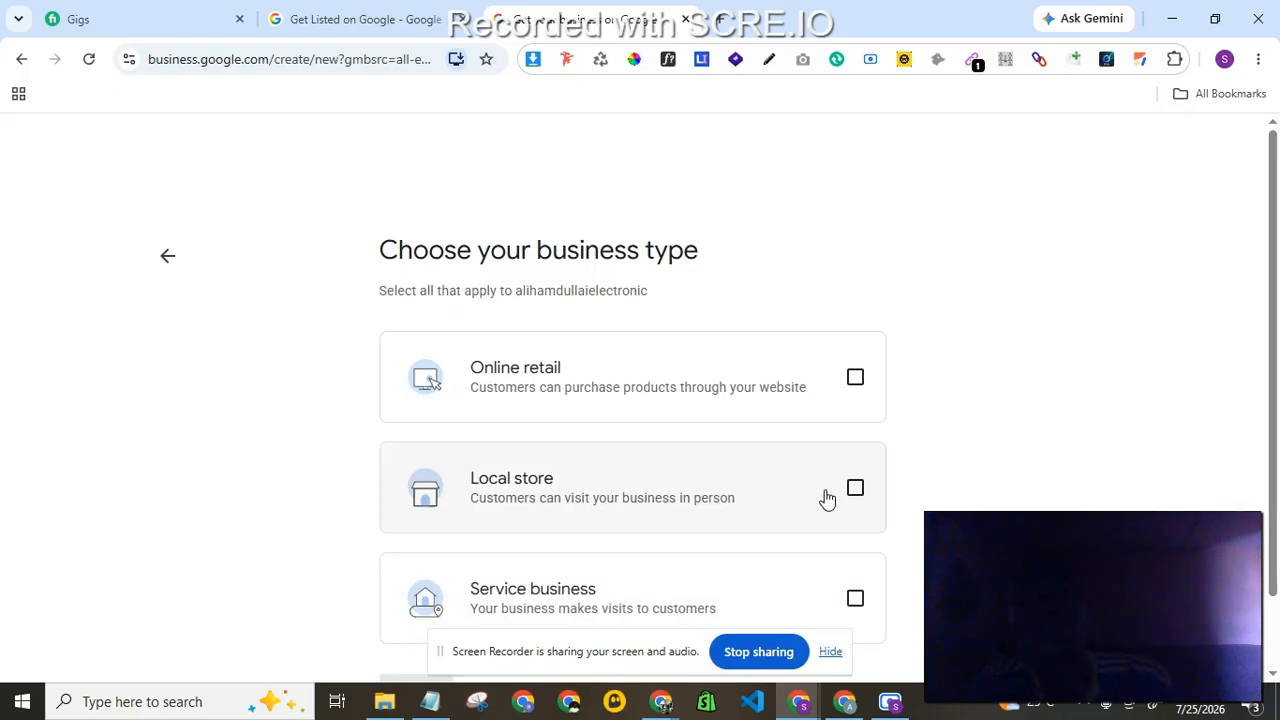
# Select only Local store as the business type and continue to the category page
pyautogui.click(860, 603)
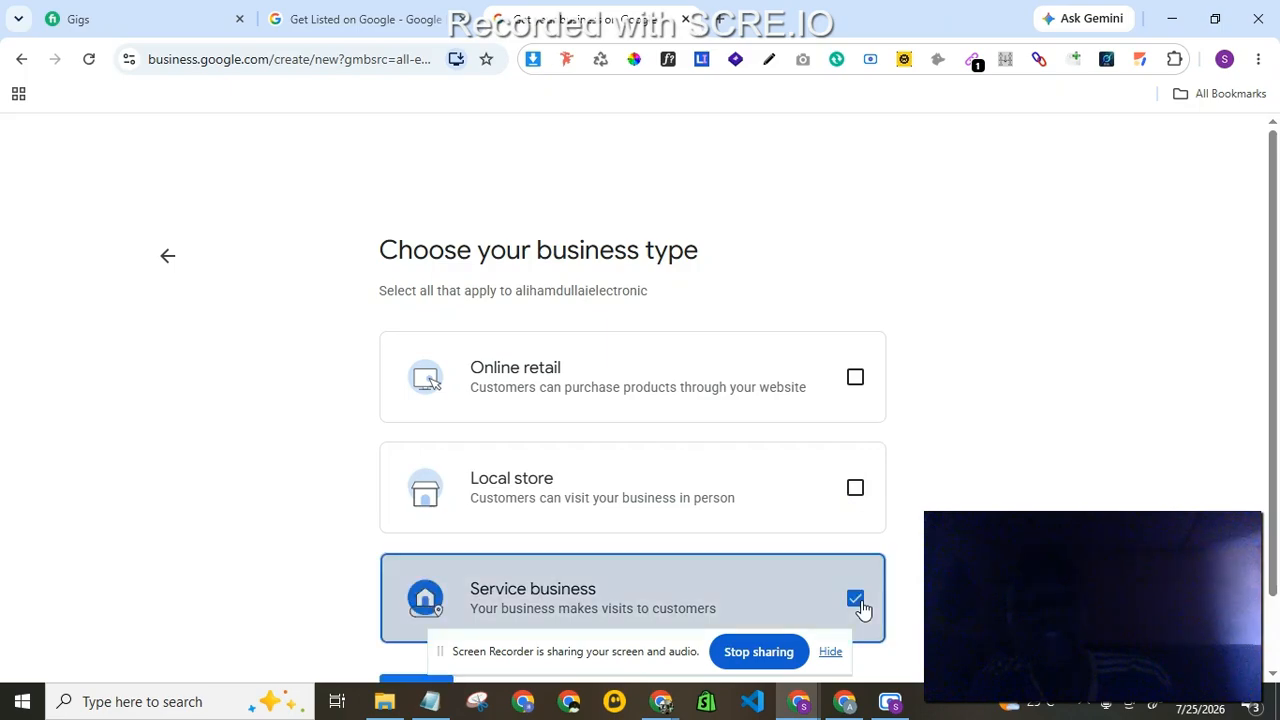
pyautogui.click(858, 603)
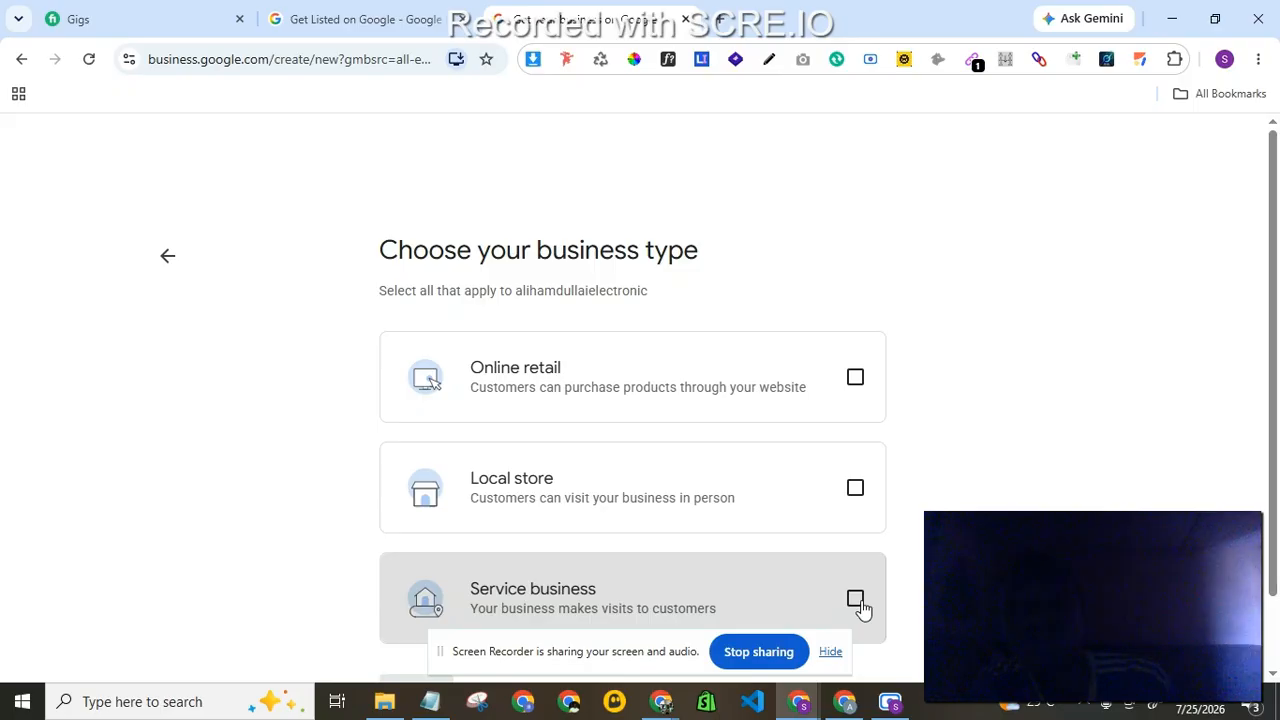
pyautogui.click(855, 490)
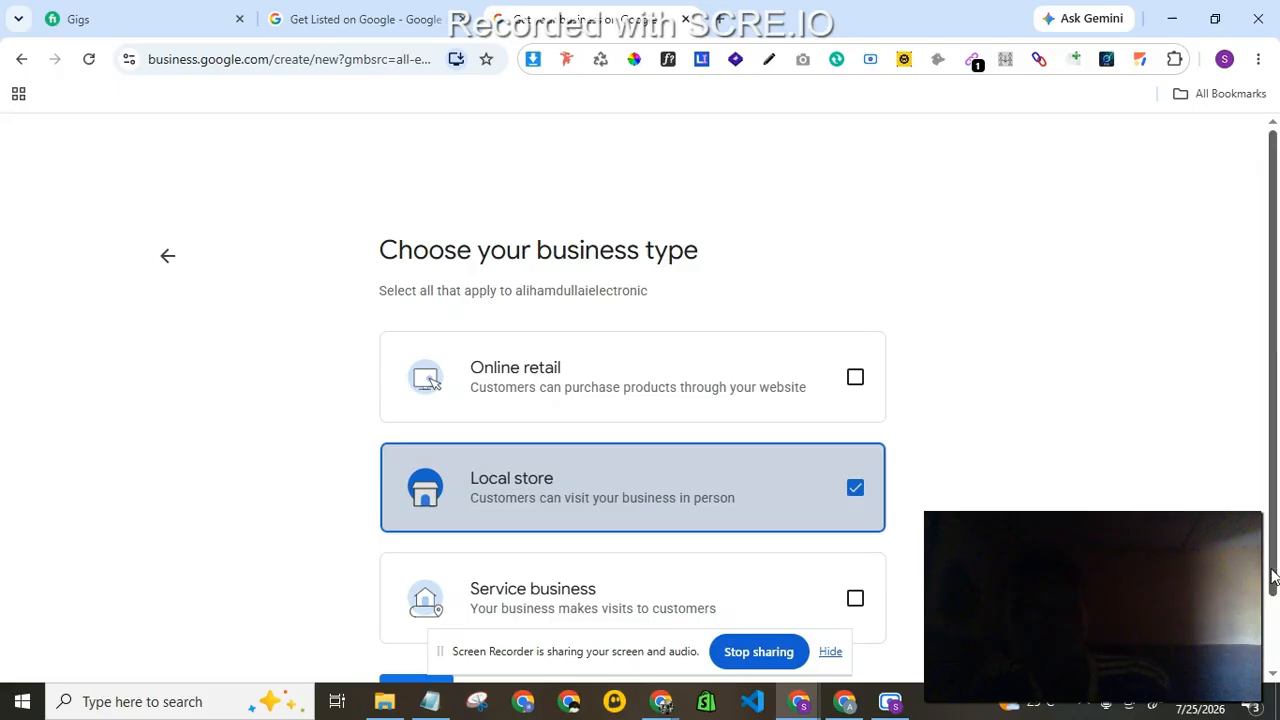
pyautogui.moveTo(1272, 577); pyautogui.dragTo(1273, 672)
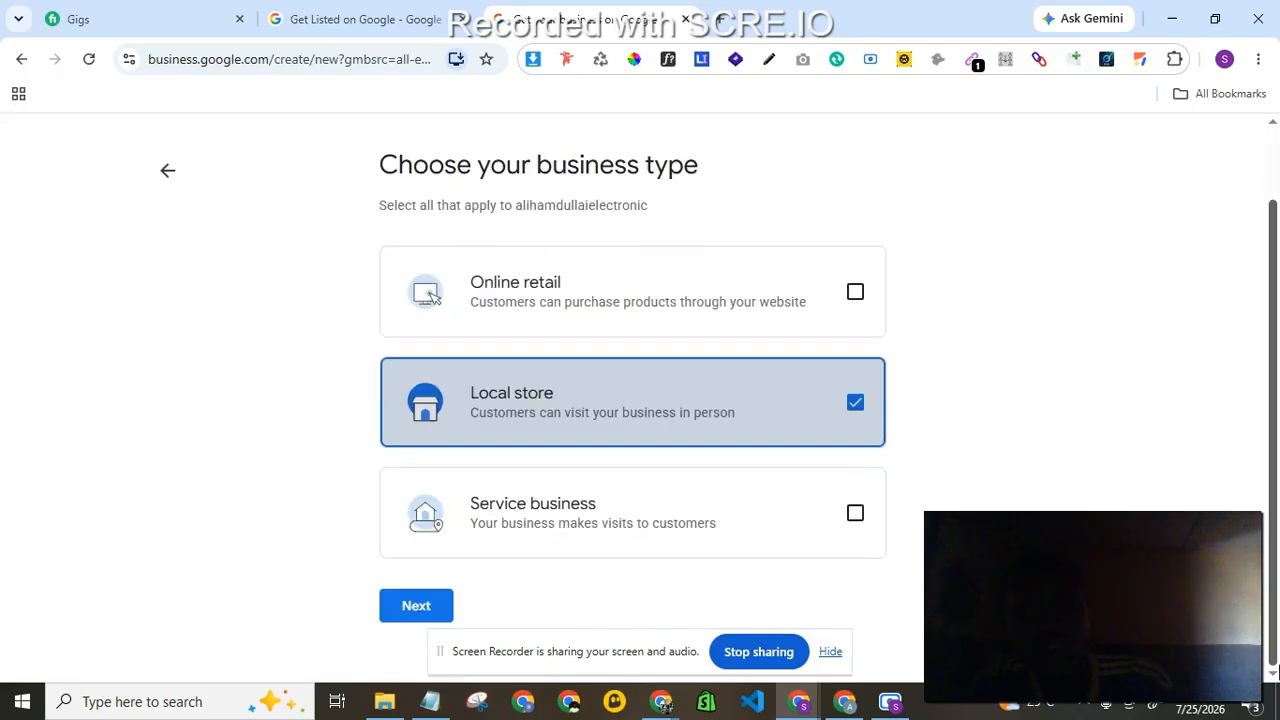
pyautogui.click(417, 608)
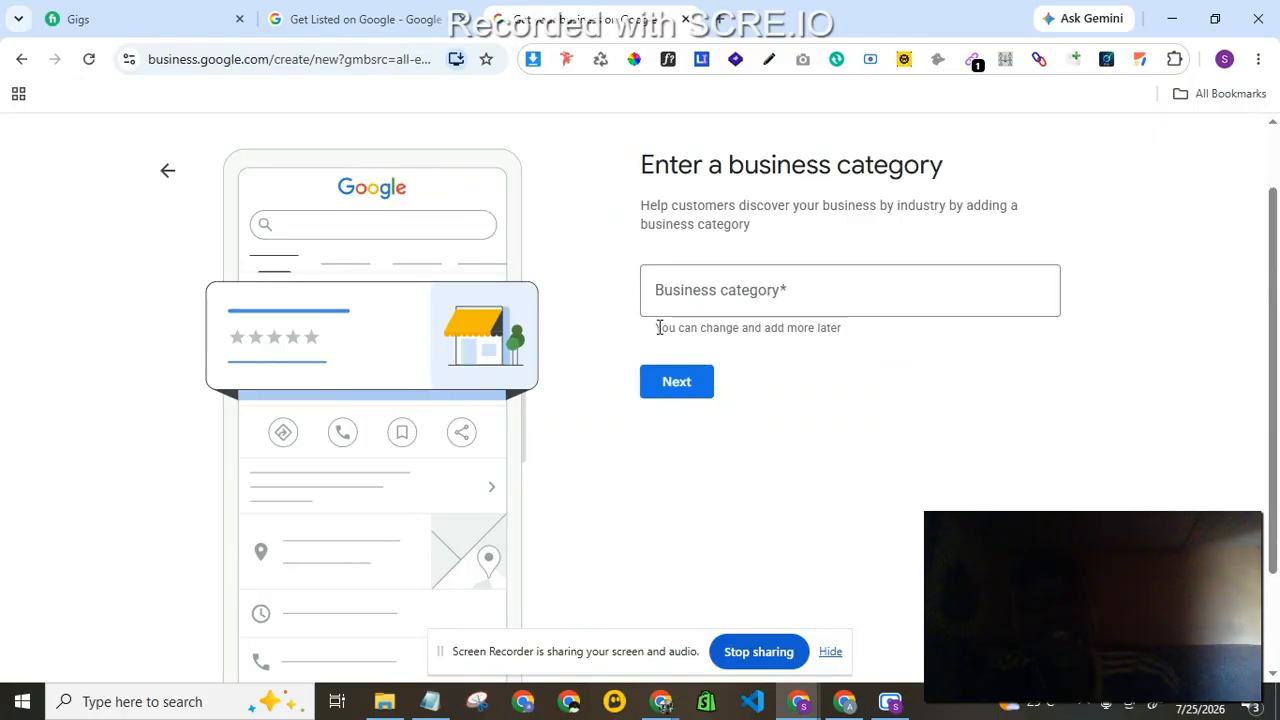
# Set the business category to Electronics store and continue to the business address form
pyautogui.click(729, 300)
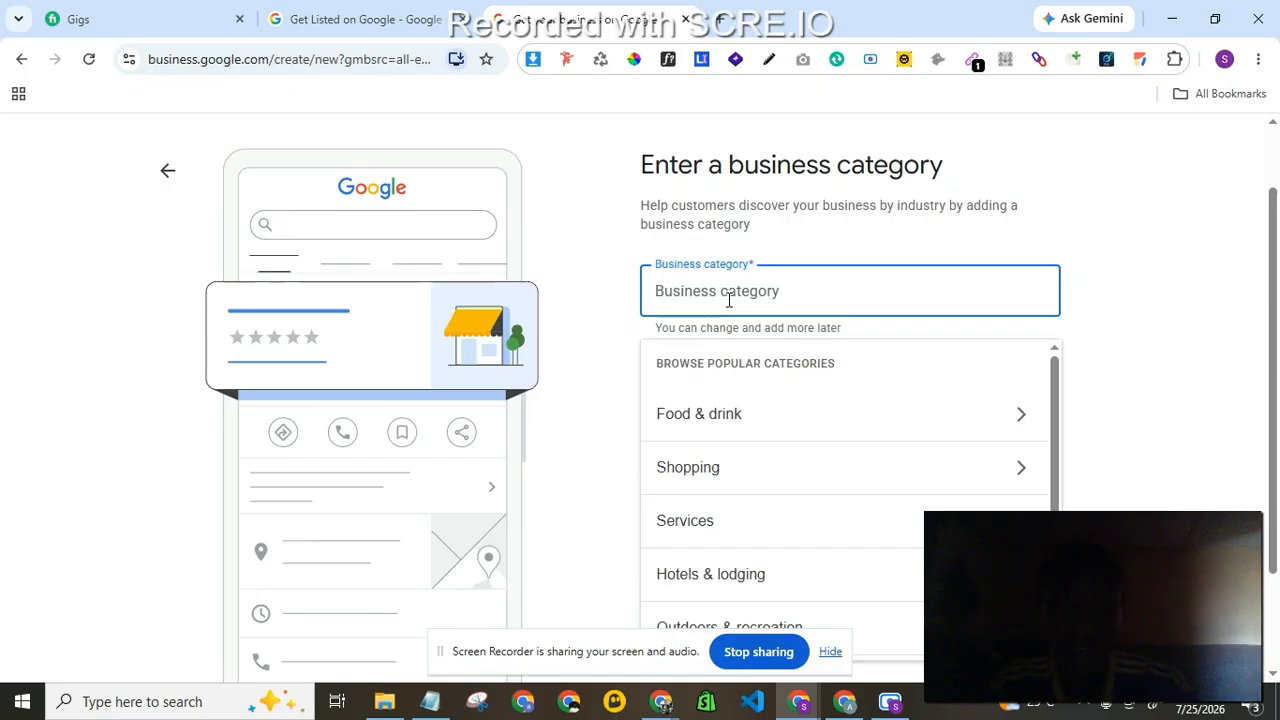
pyautogui.write('ele')
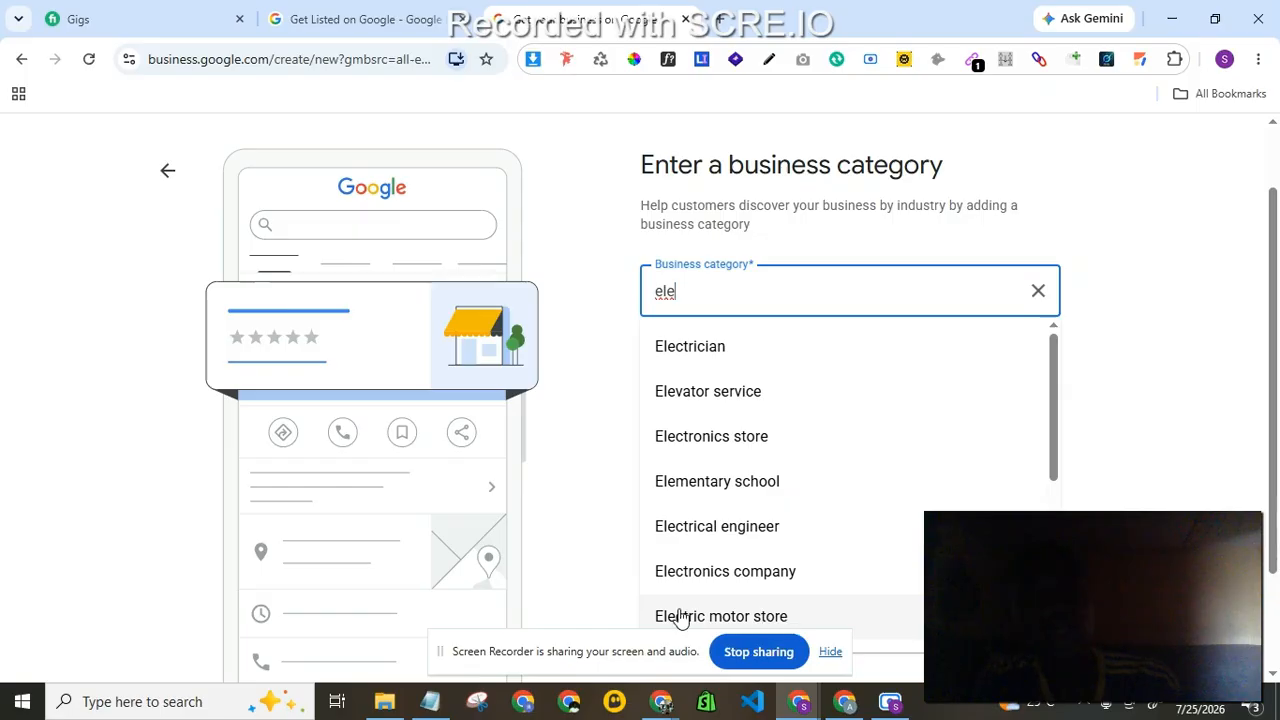
pyautogui.click(702, 440)
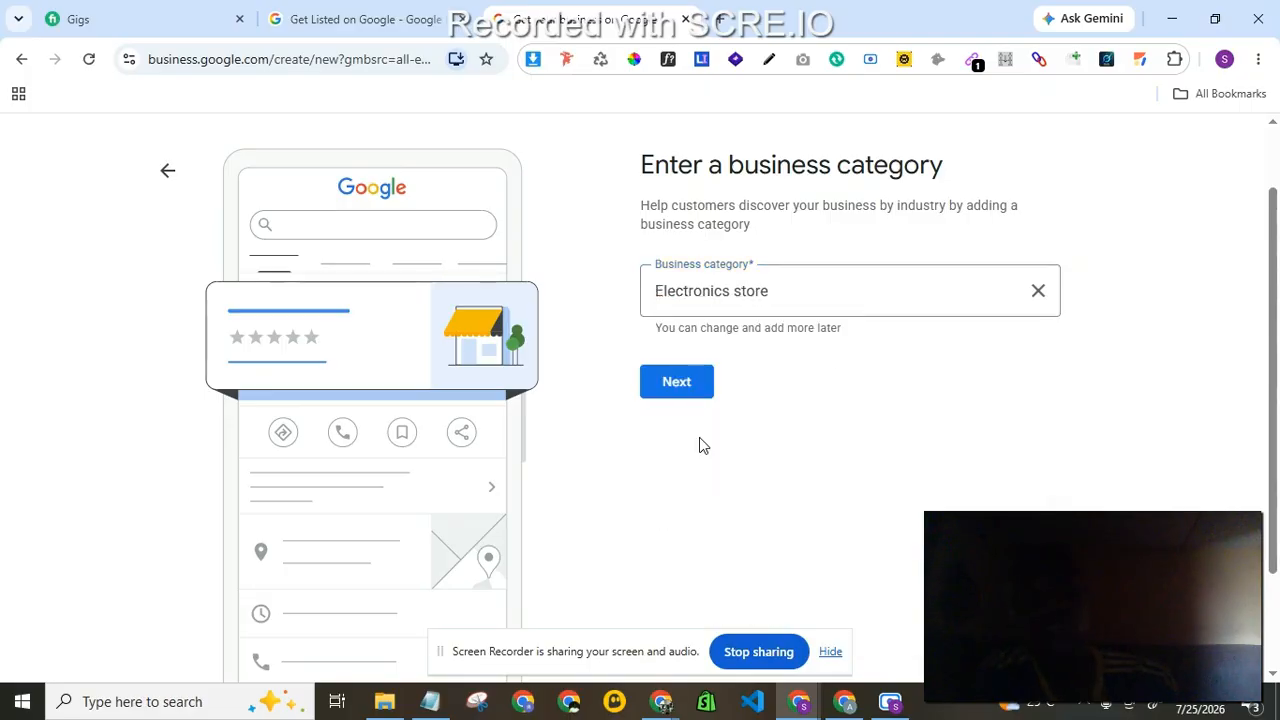
pyautogui.click(674, 396)
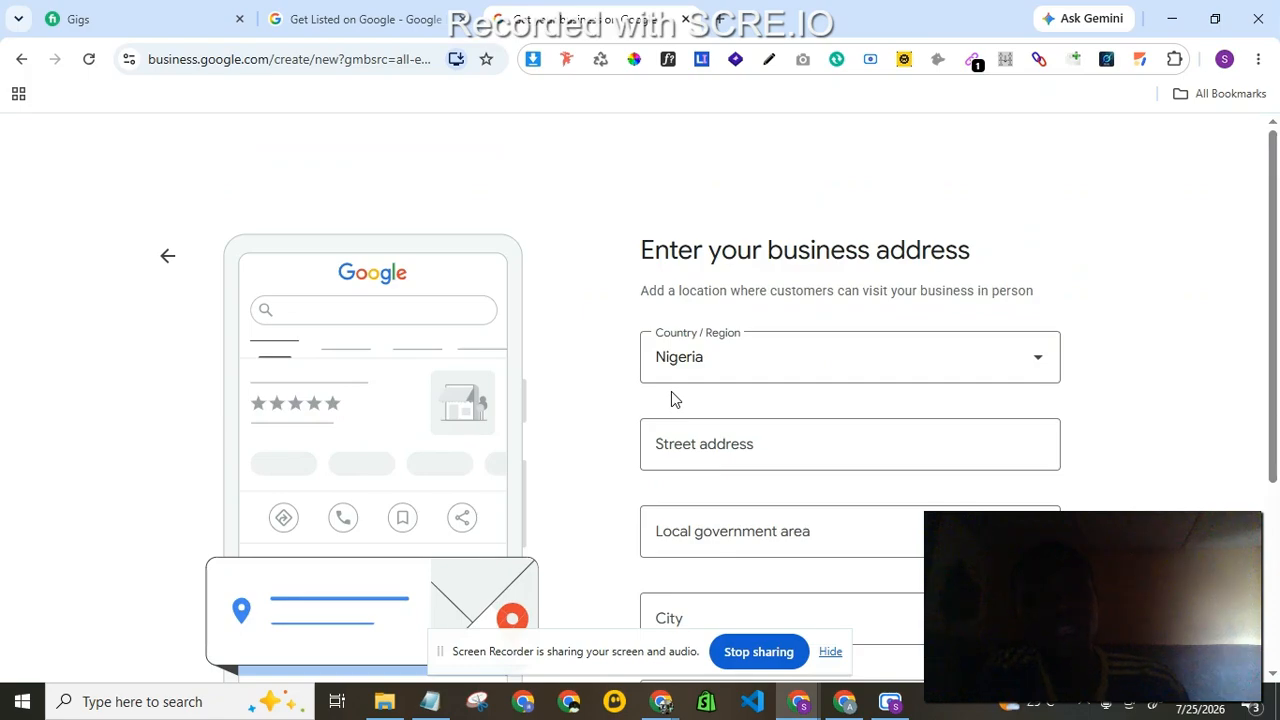
# Fill in the business street address, city and postal code from the saved address suggestion, and activate the local government area field
pyautogui.click(688, 444)
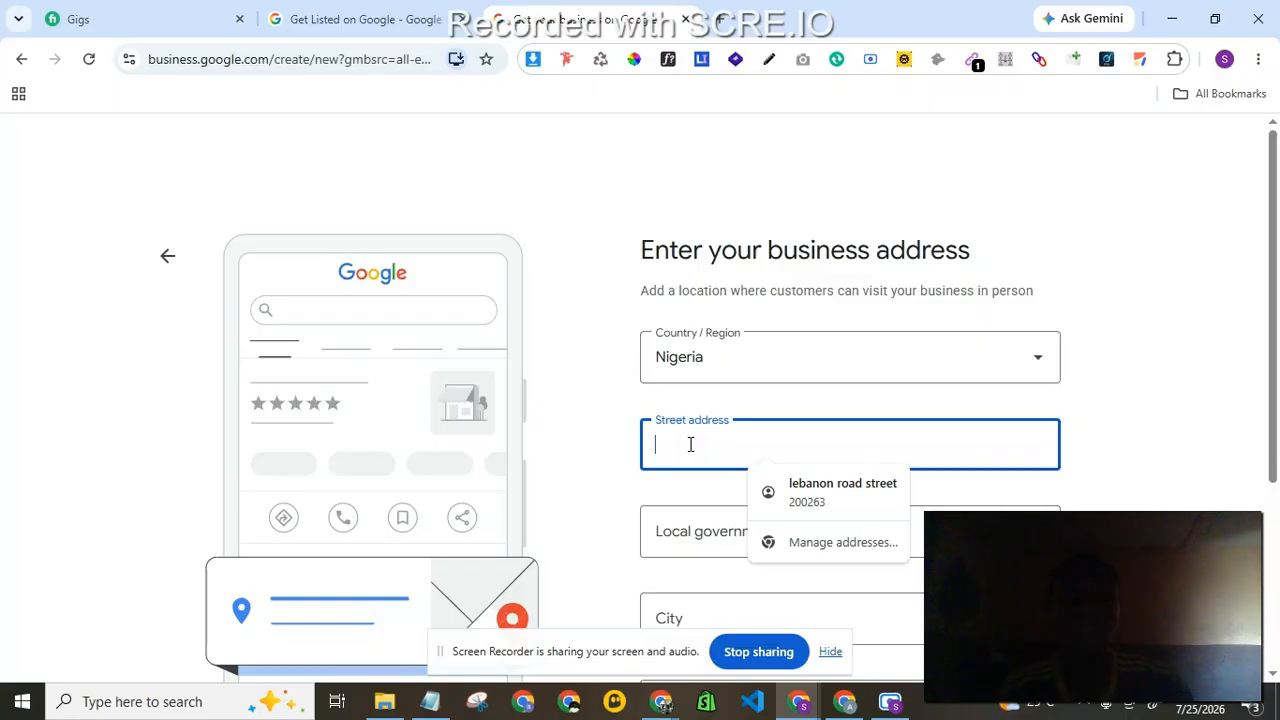
pyautogui.click(834, 498)
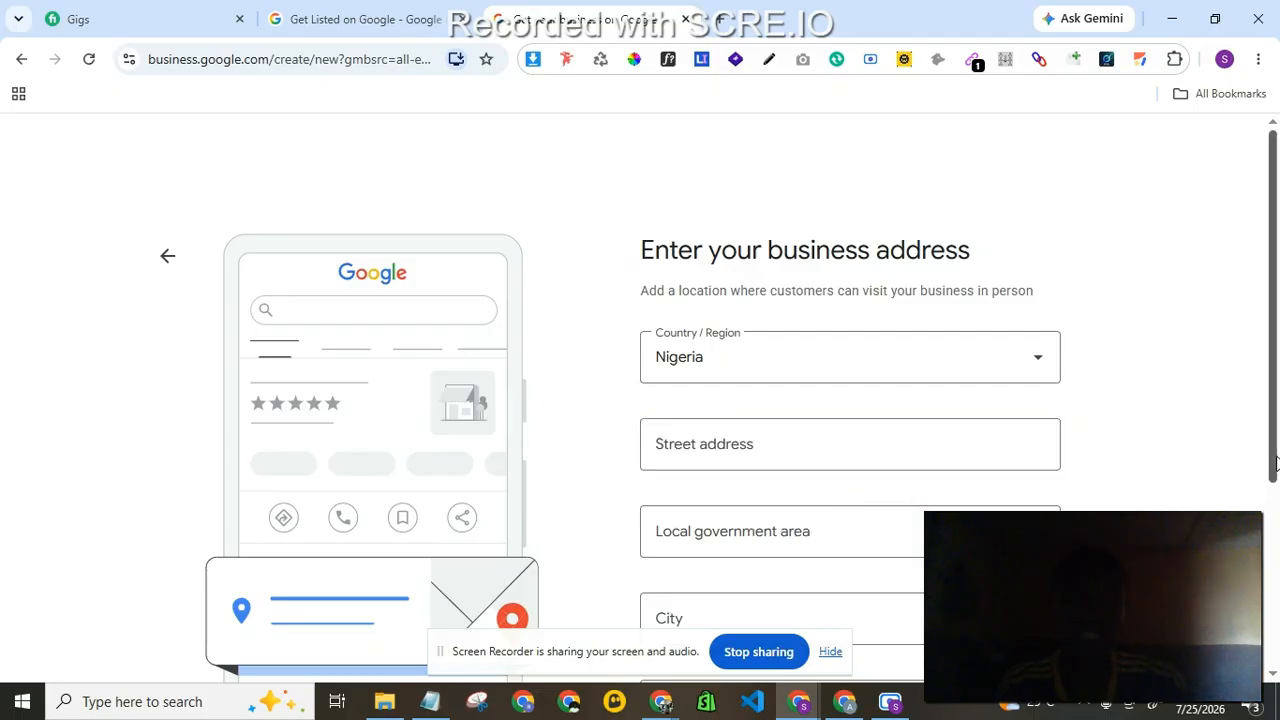
pyautogui.scroll(-1, 821, 417)
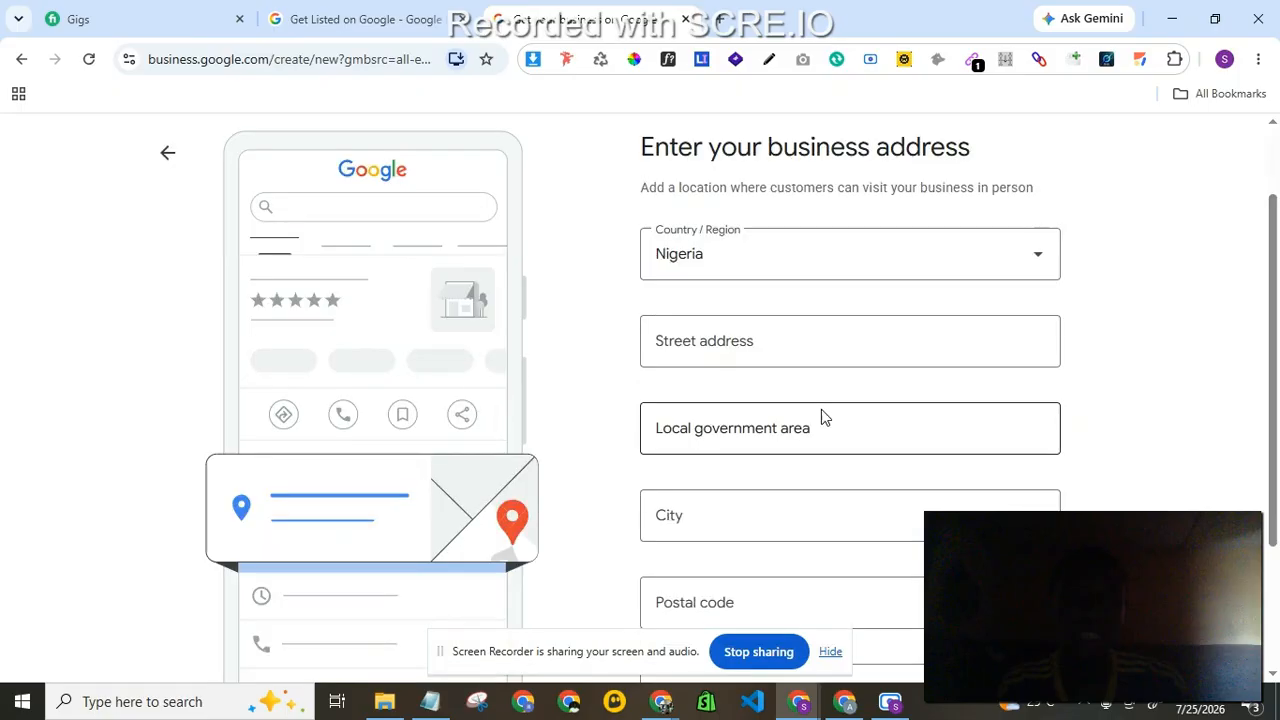
pyautogui.click(750, 336)
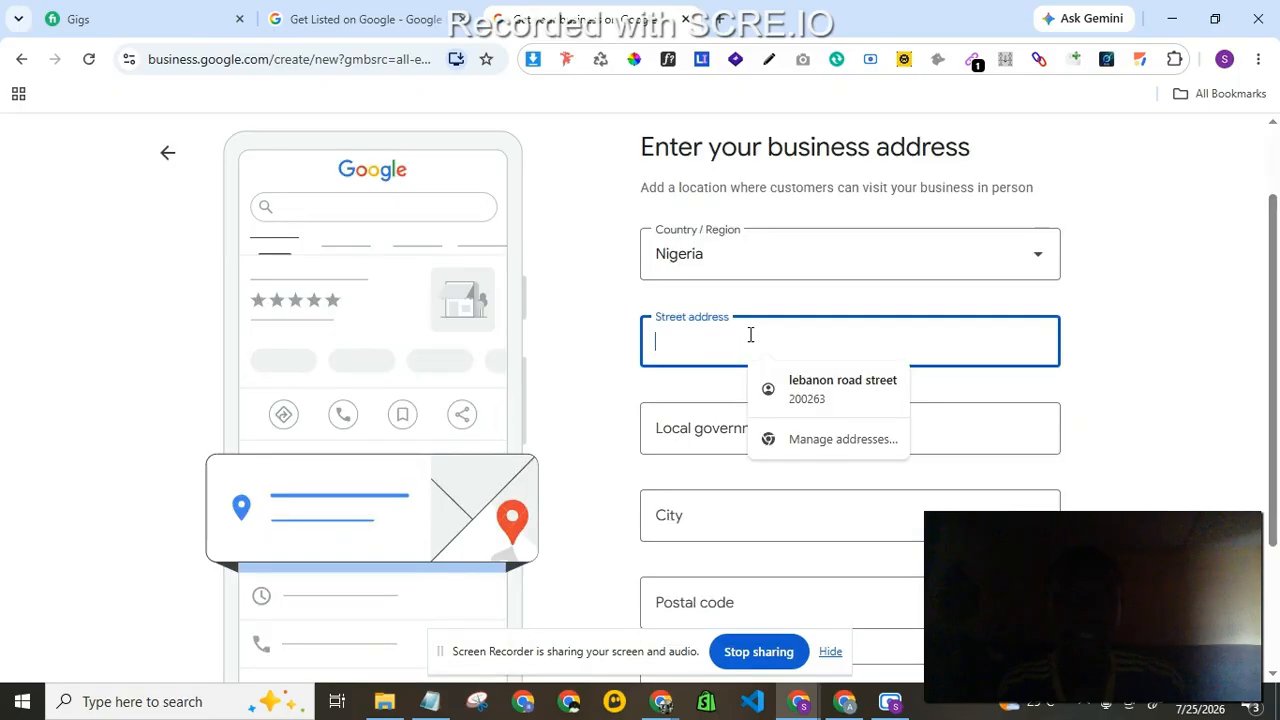
pyautogui.click(788, 387)
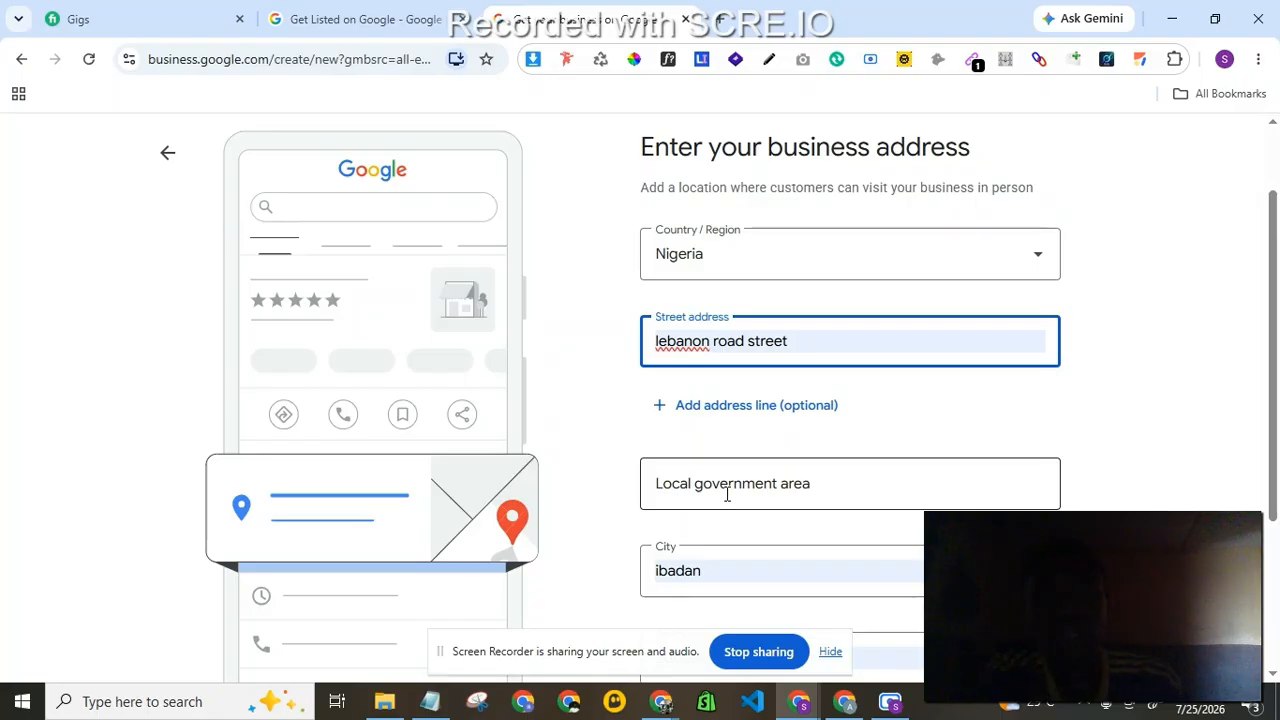
pyautogui.click(727, 494)
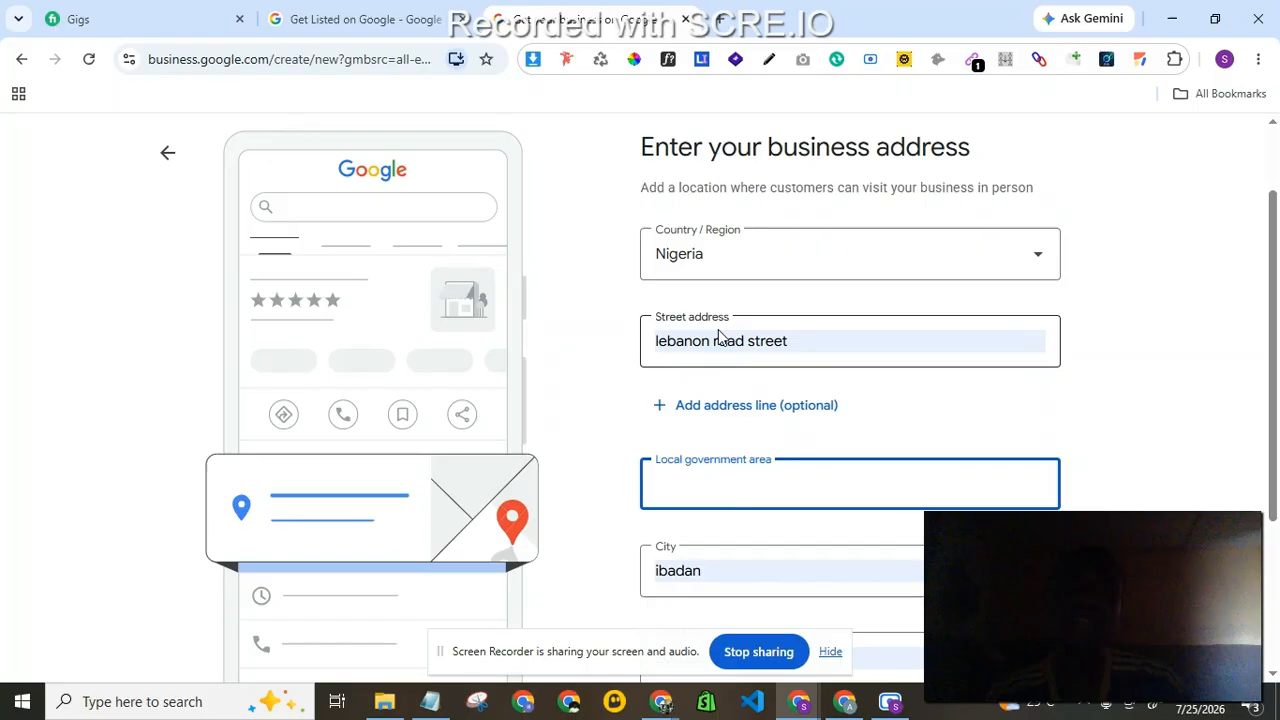
# Search Google in a new browser tab for "which local government is lebanon"
pyautogui.click(722, 20)
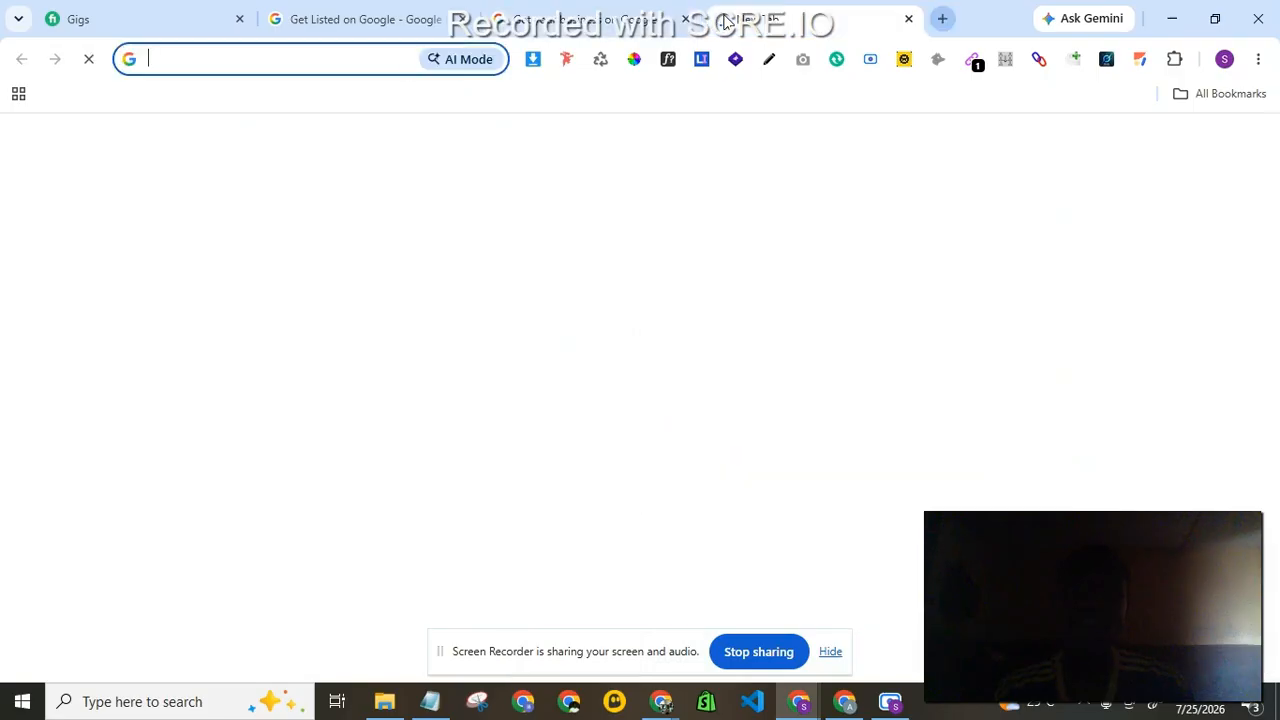
pyautogui.write('l')
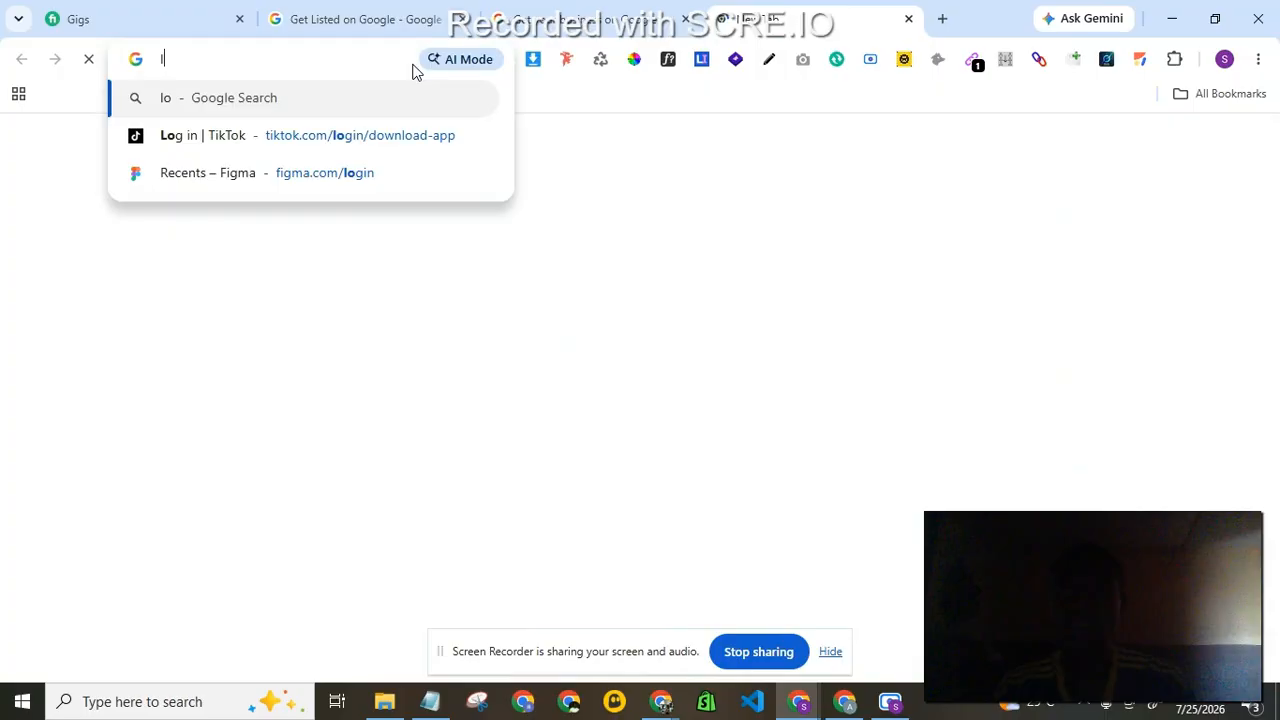
pyautogui.press('BackSpace')
pyautogui.write('whic')
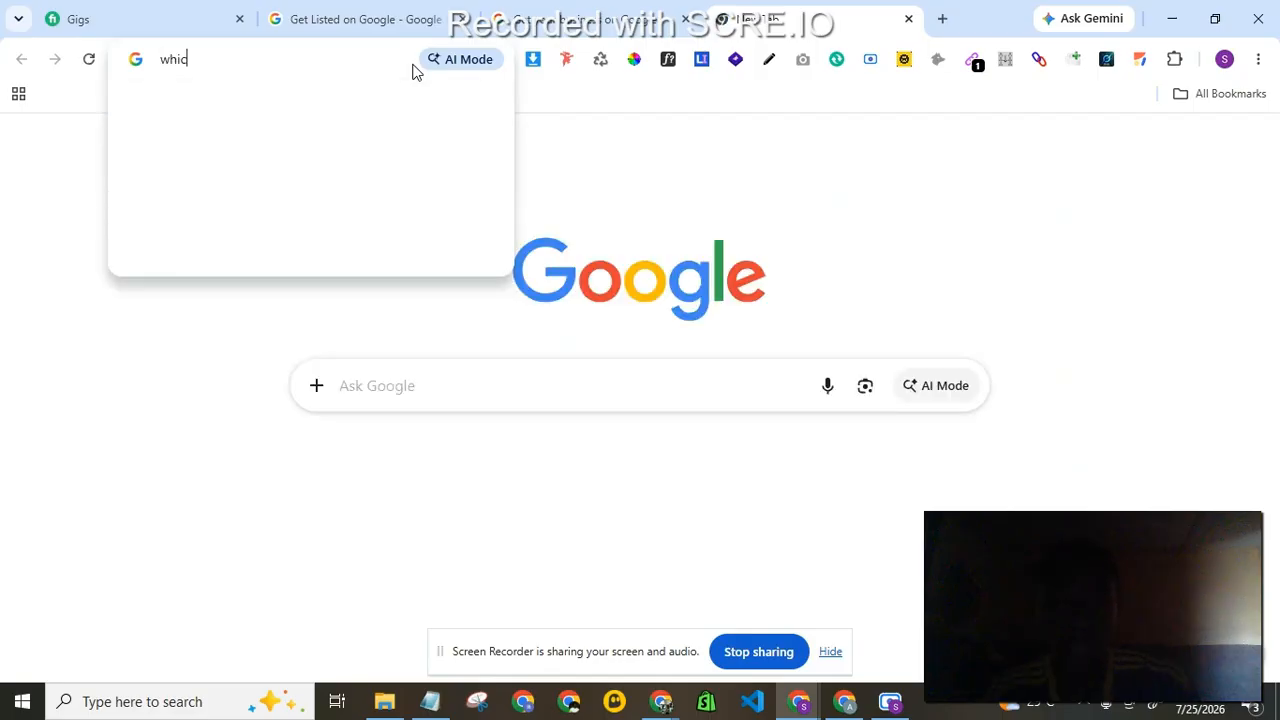
pyautogui.write('h l')
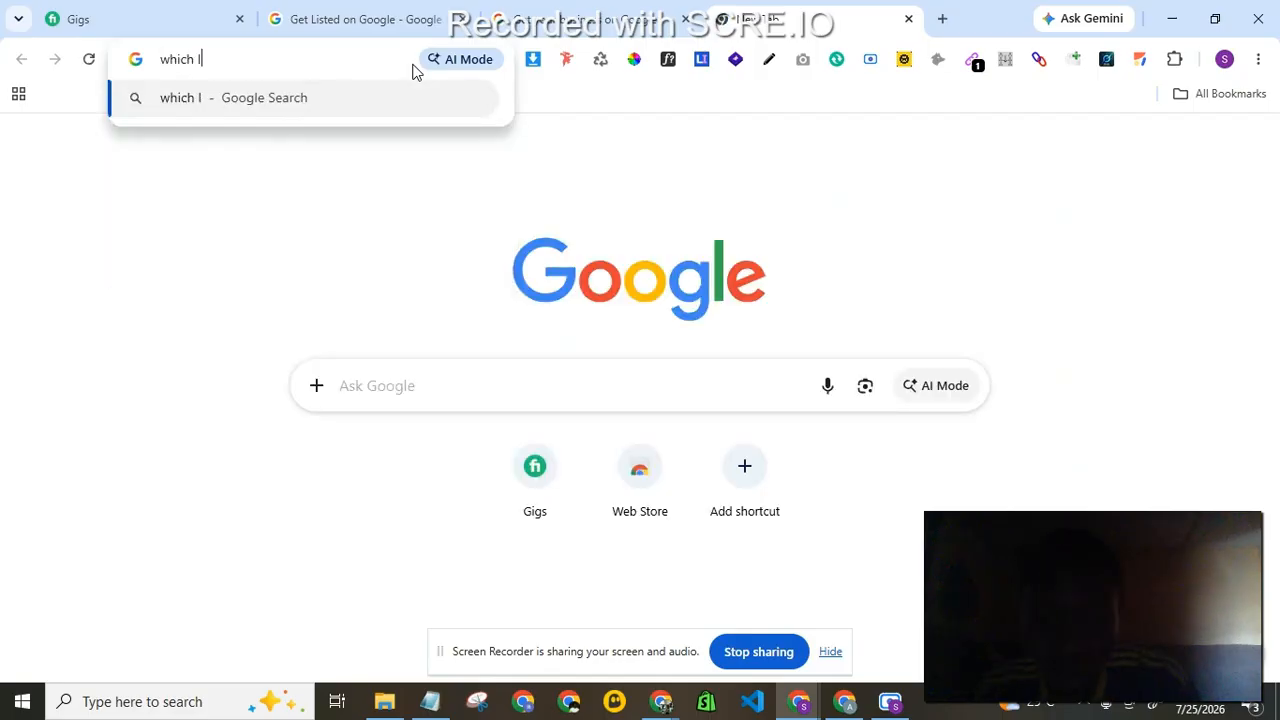
pyautogui.write('oacla')
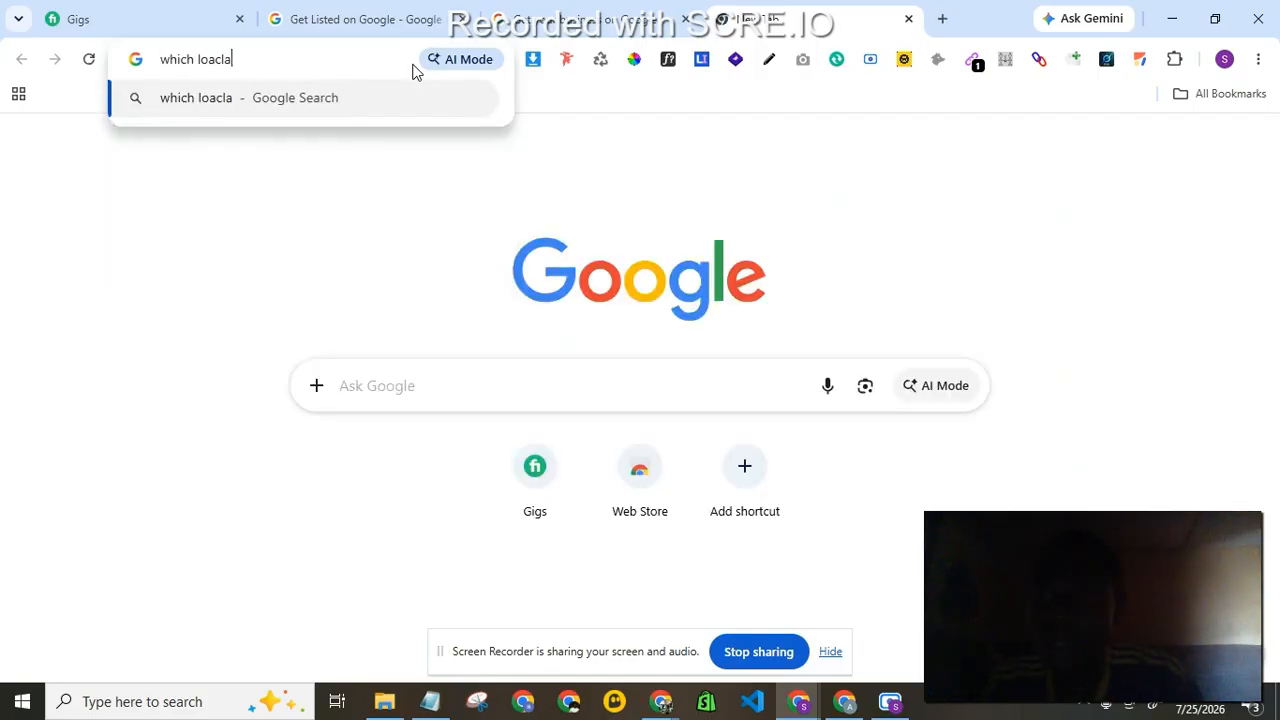
pyautogui.press('BackSpace')
pyautogui.press('BackSpace')
pyautogui.press('BackSpace')
pyautogui.press('BackSpace')
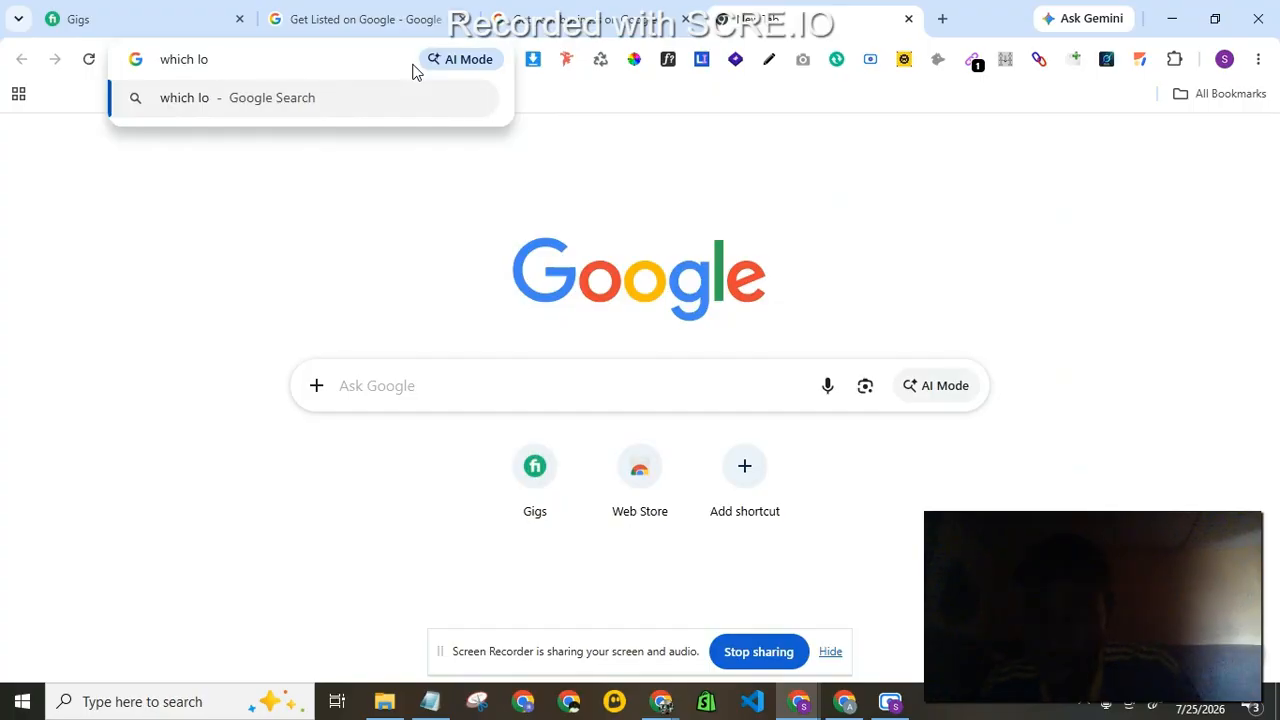
pyautogui.write('cal')
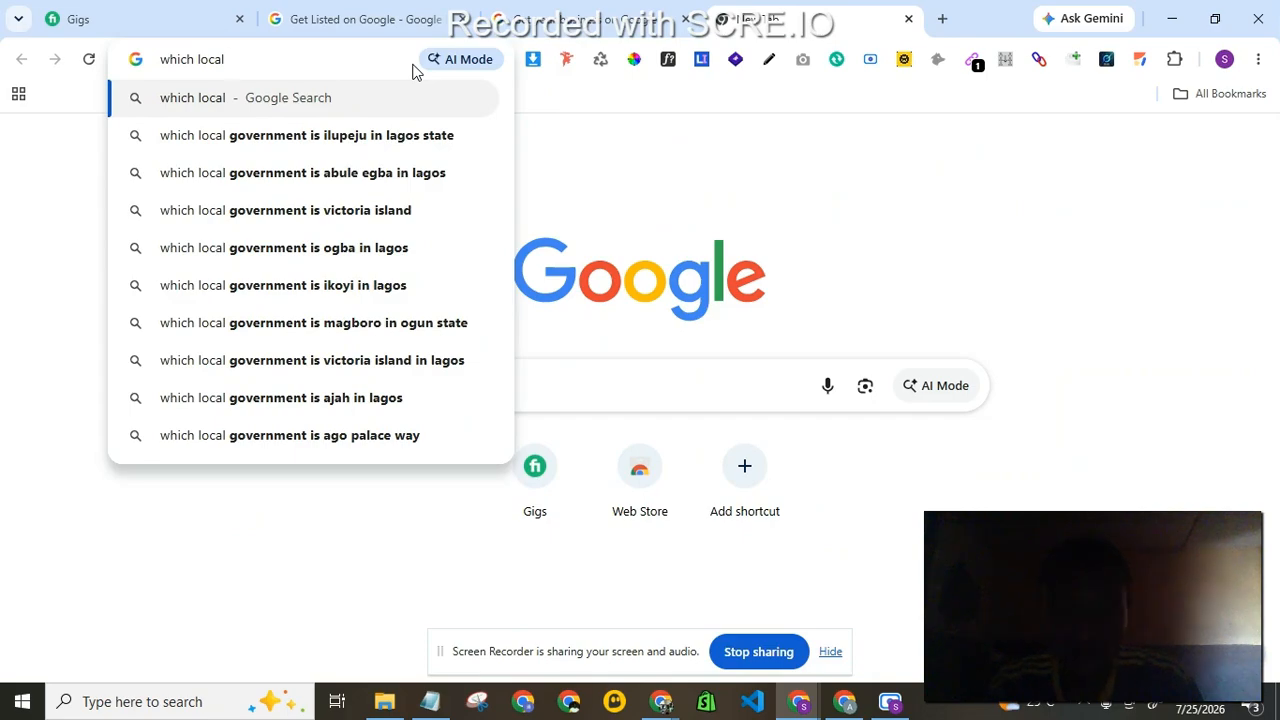
pyautogui.write('goverm')
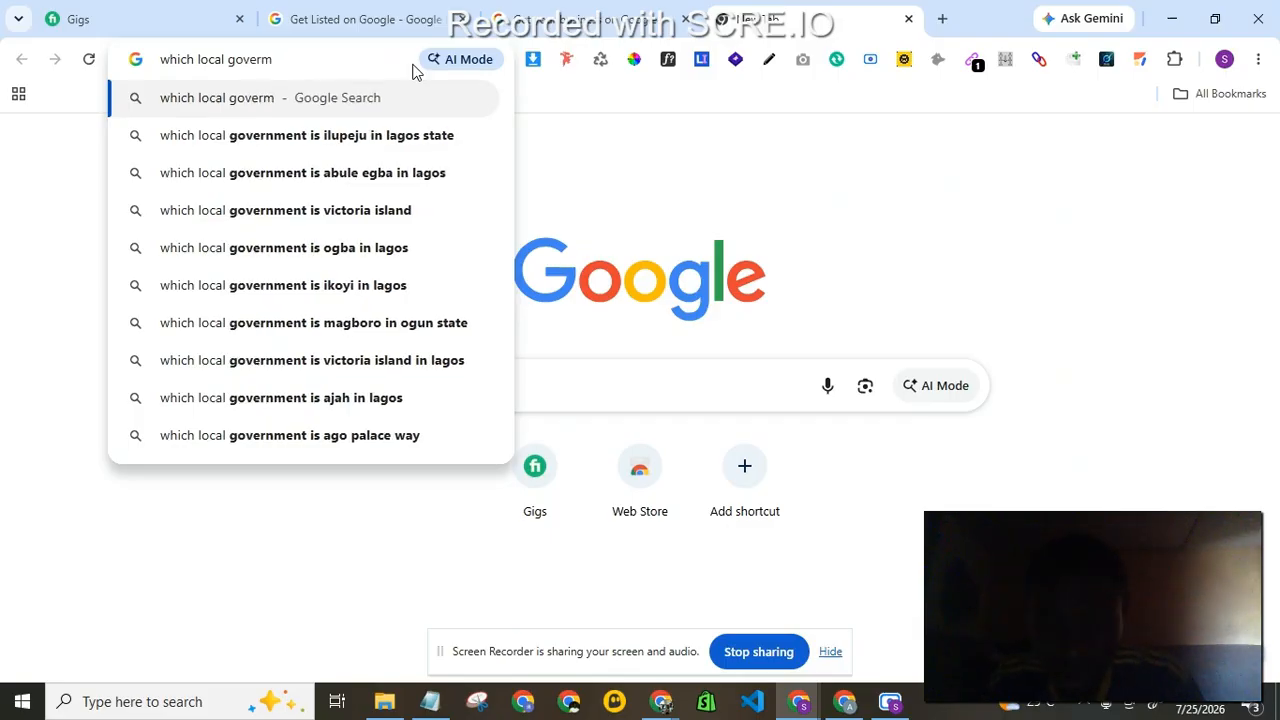
pyautogui.write('emt')
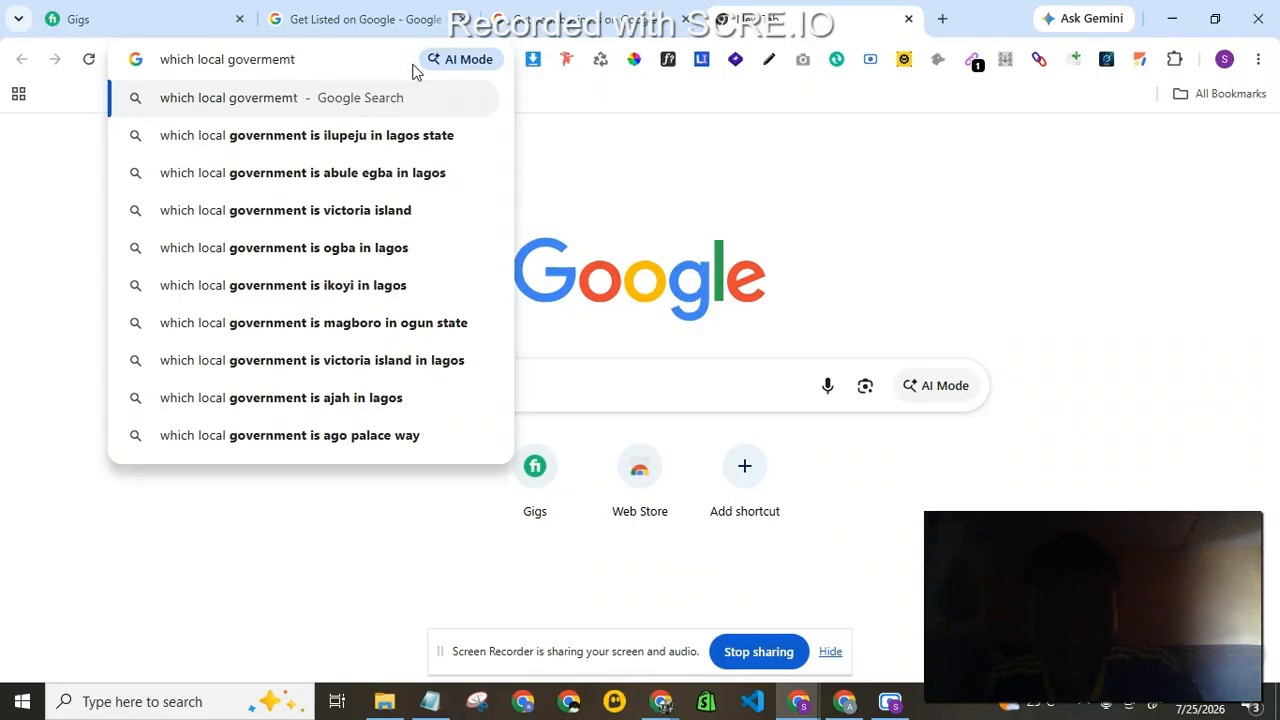
pyautogui.write(' is l')
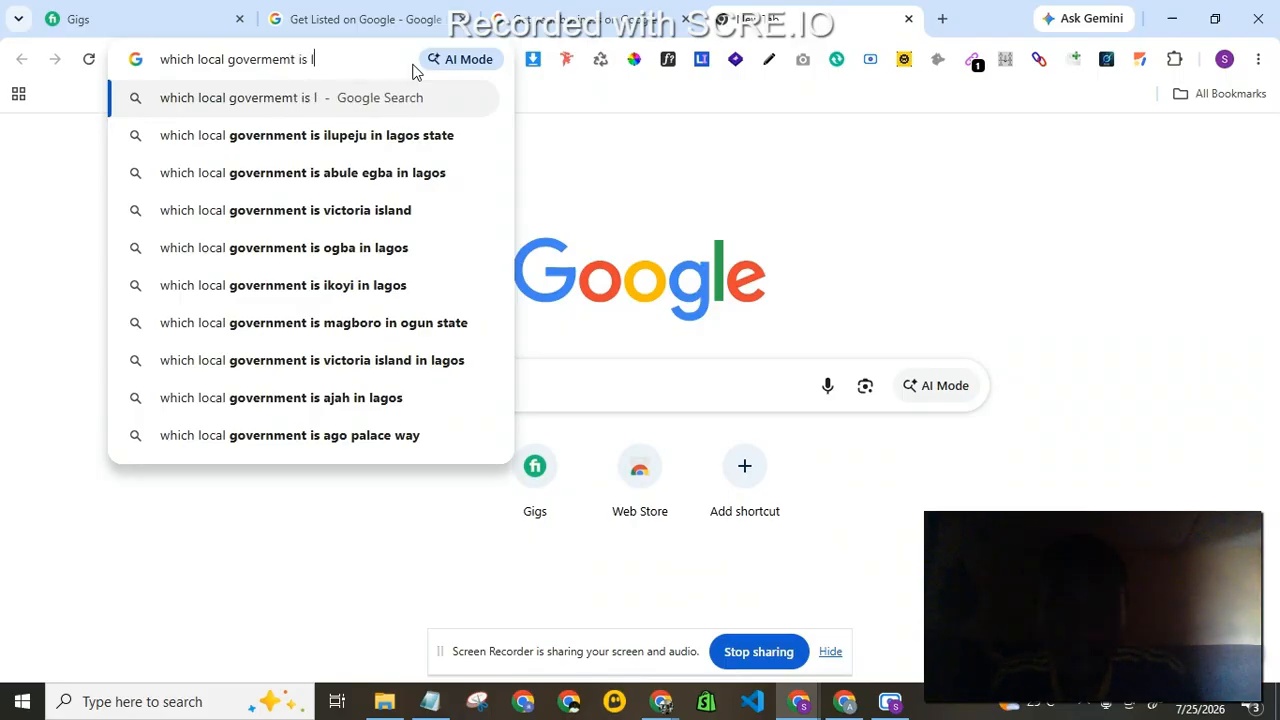
pyautogui.write('eba')
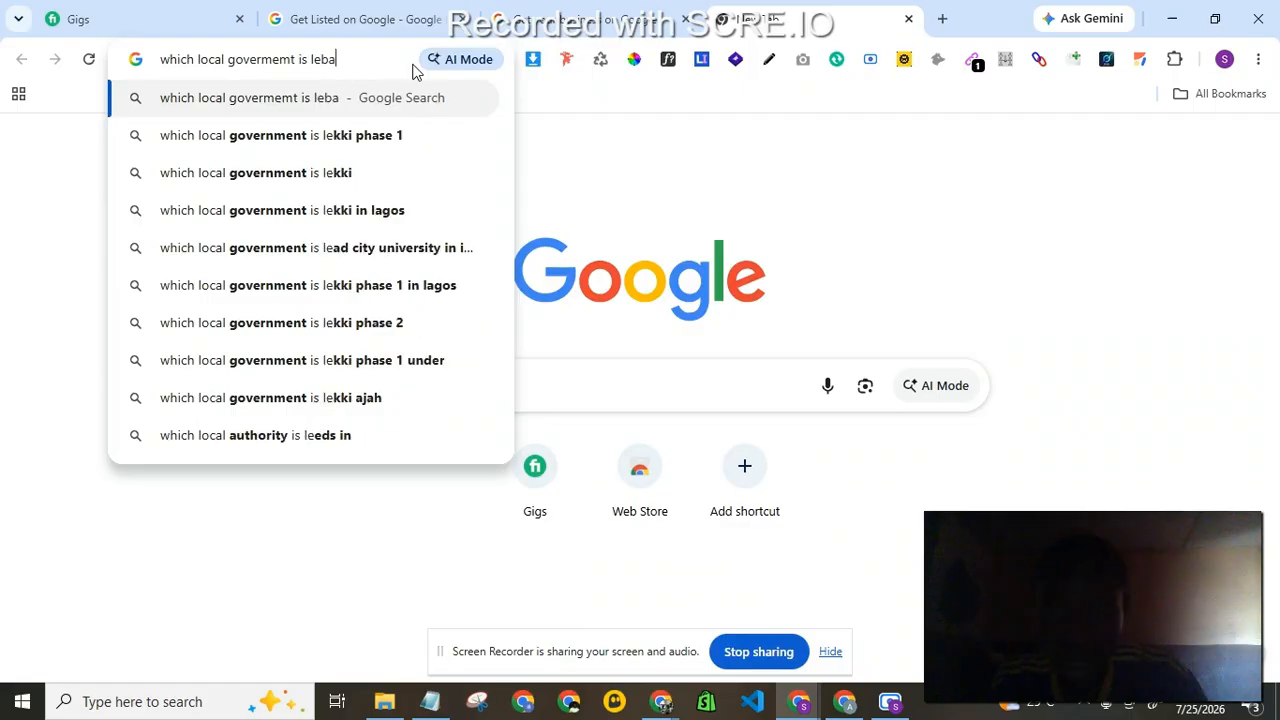
pyautogui.write('n')
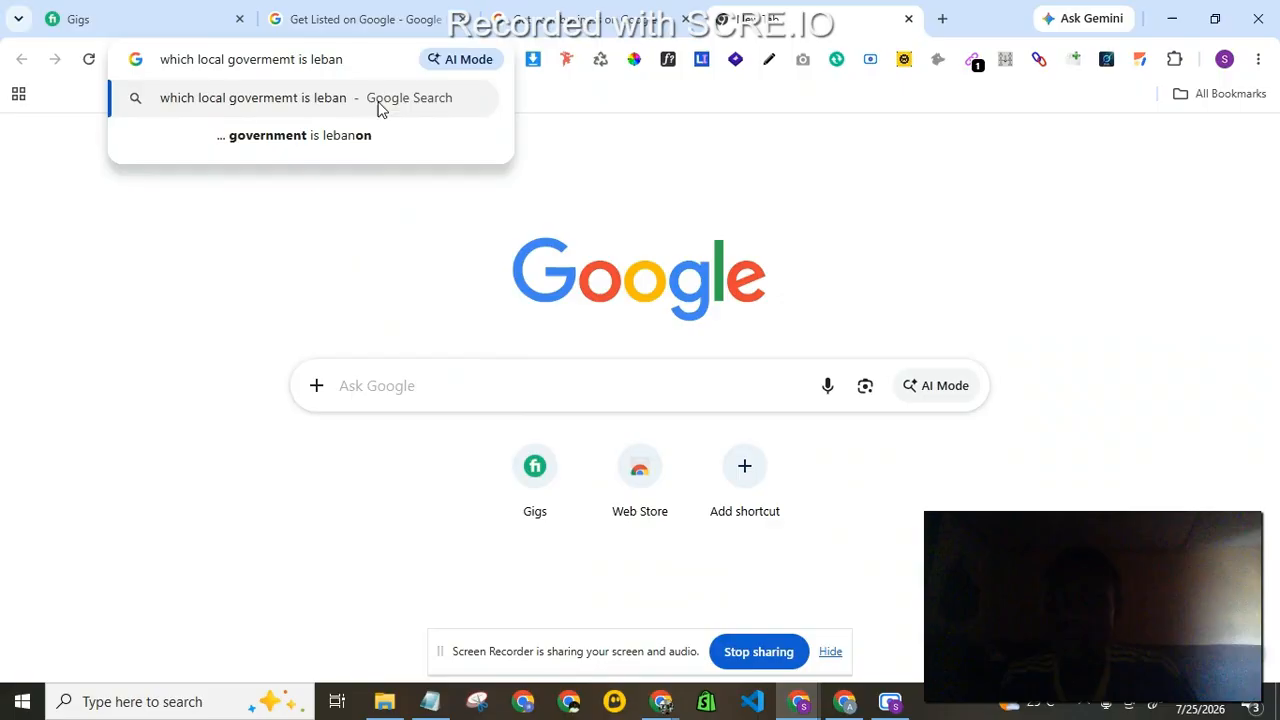
pyautogui.click(351, 137)
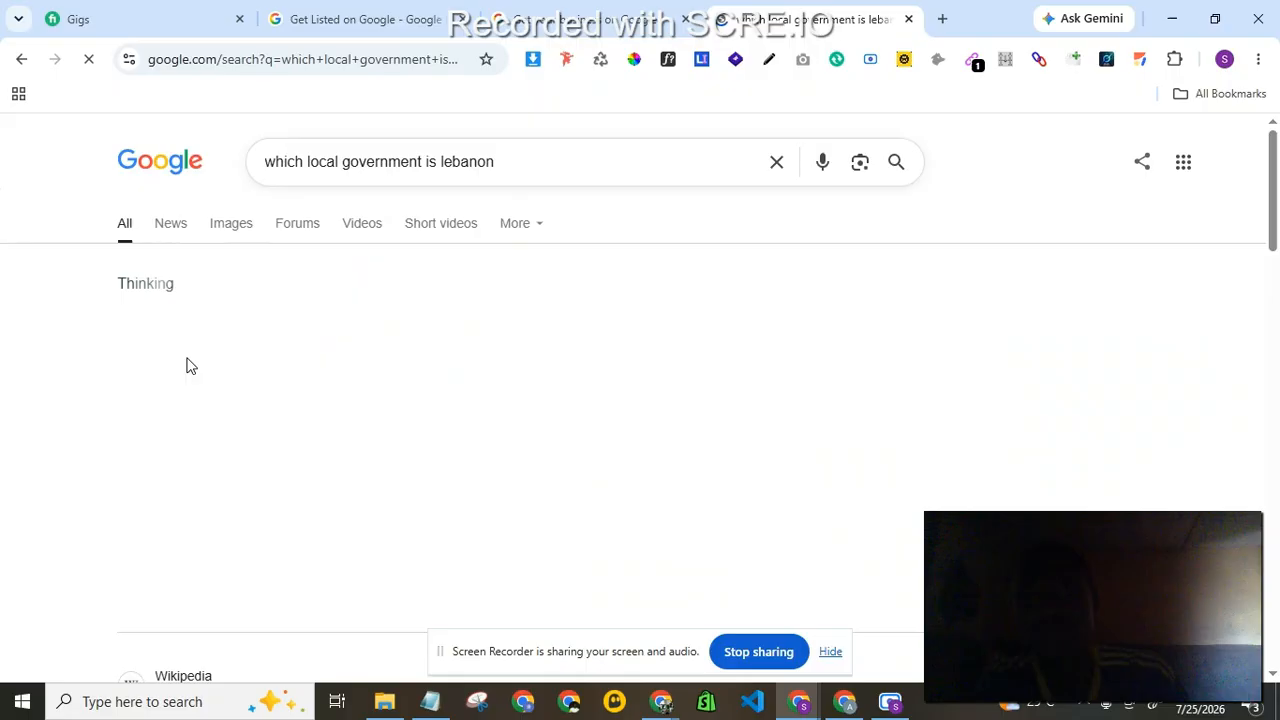
# Refine the Google search to "which local government is lebanon dugbe"
pyautogui.click(545, 173)
pyautogui.write('d')
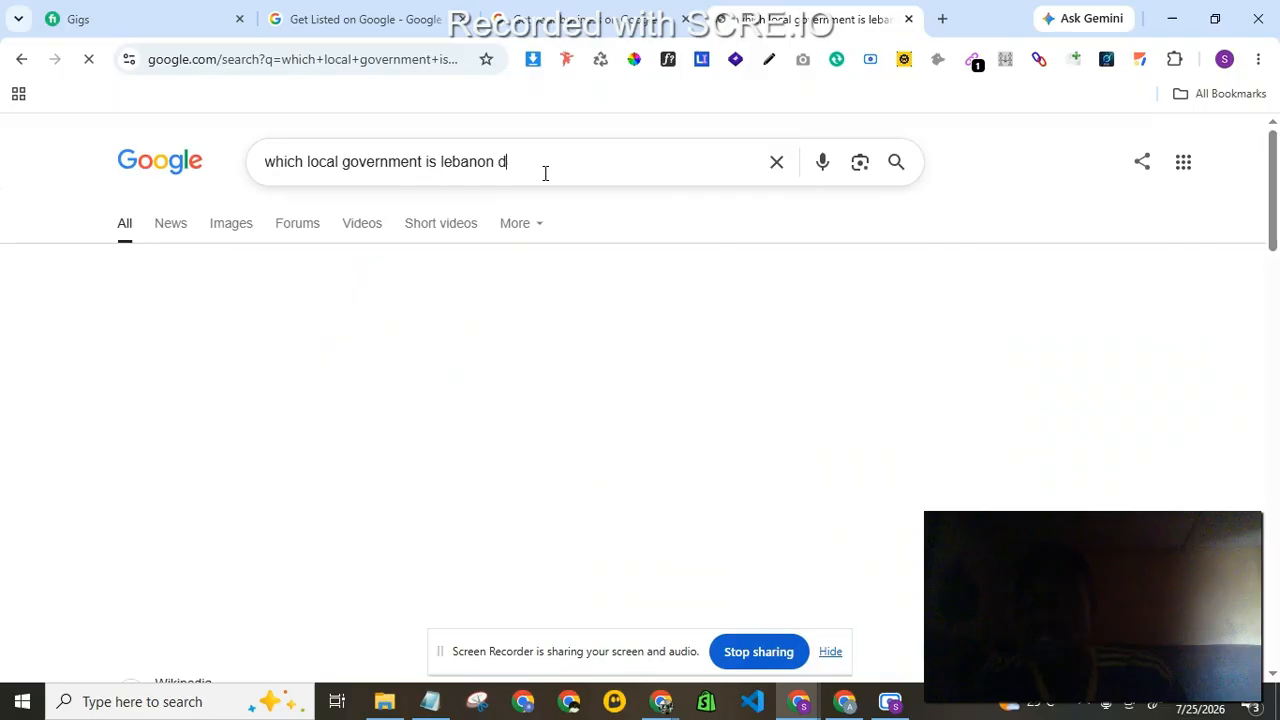
pyautogui.moveTo(1273, 237); pyautogui.dragTo(1277, 402)
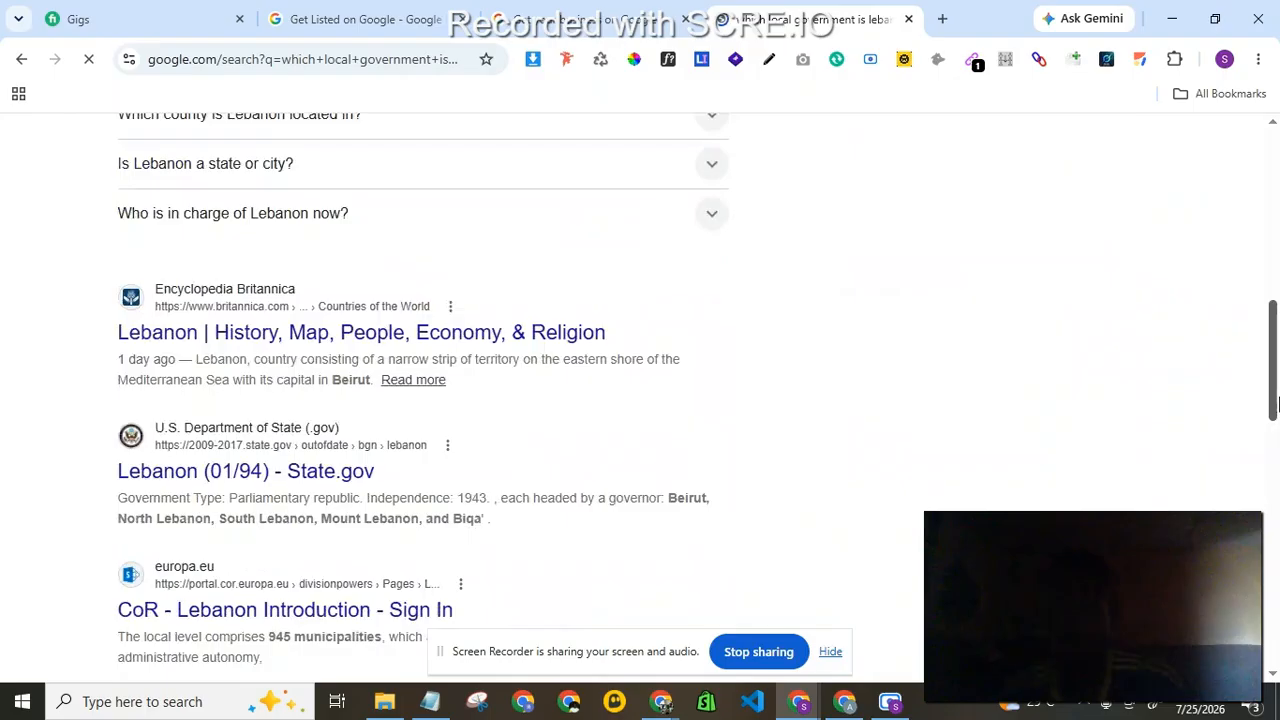
pyautogui.moveTo(1277, 402); pyautogui.dragTo(1277, 240)
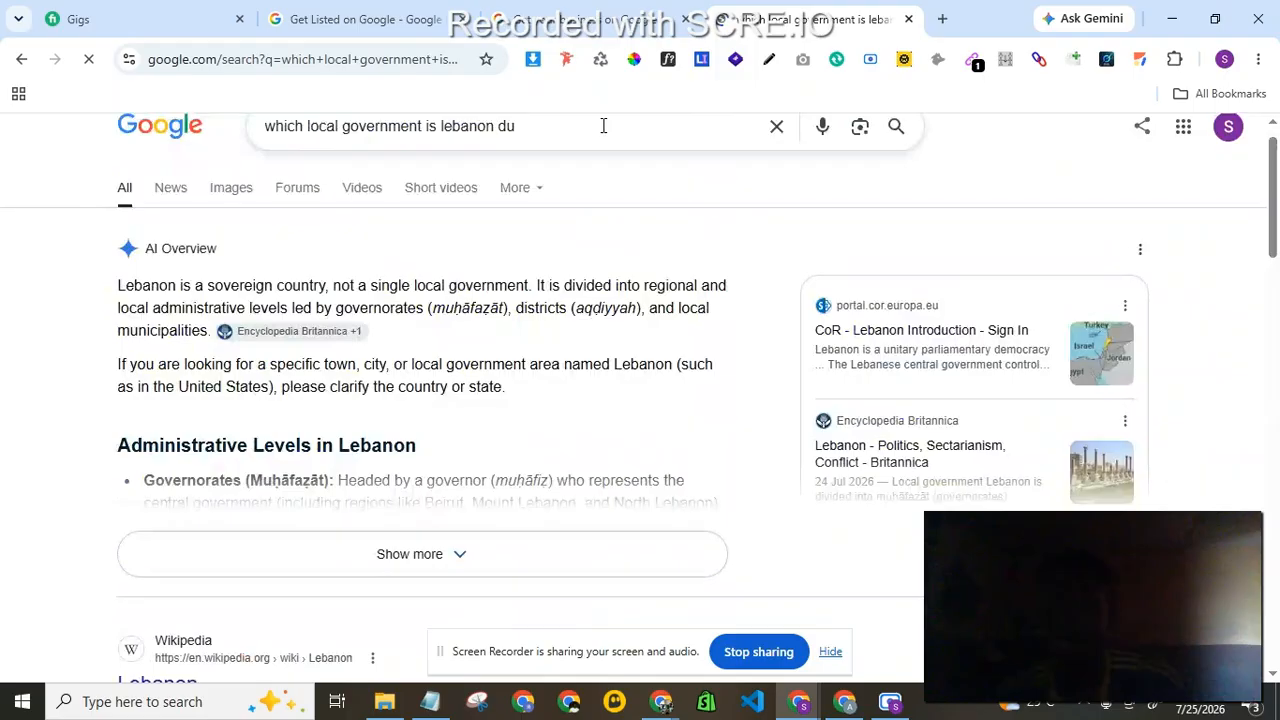
pyautogui.write('gbe')
pyautogui.hotkey('ctrl', 'a')
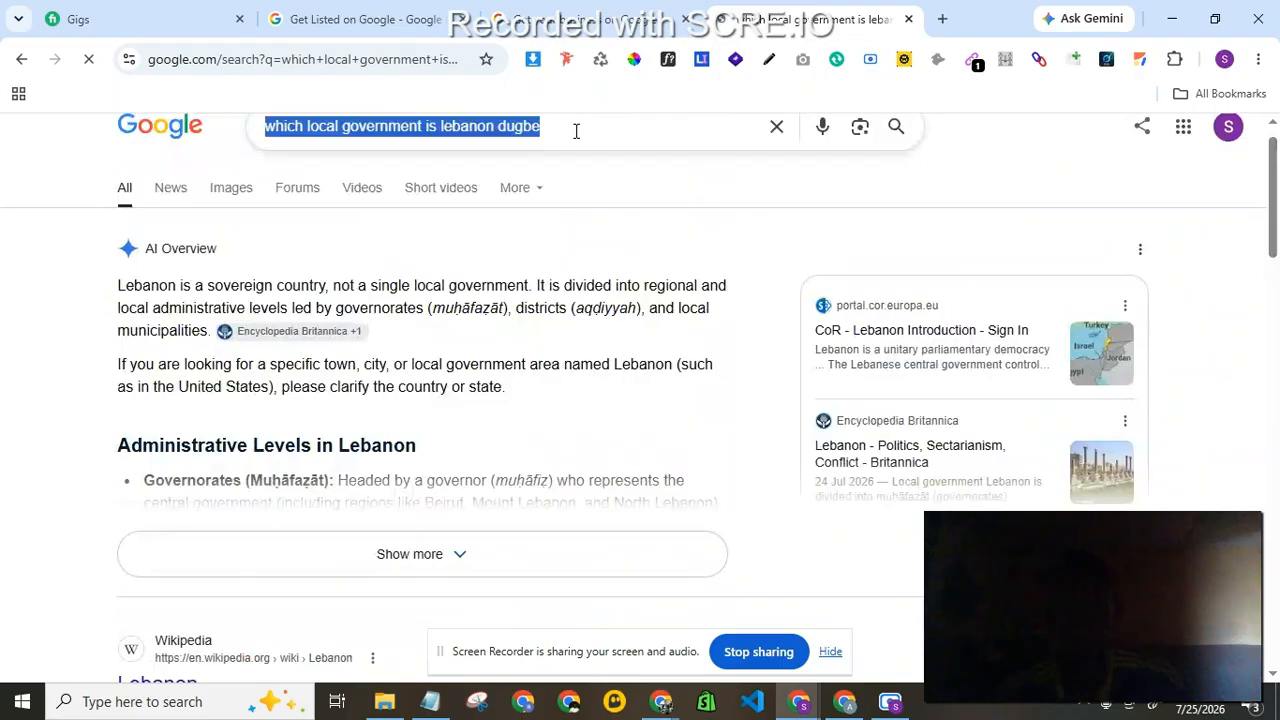
pyautogui.click(576, 131)
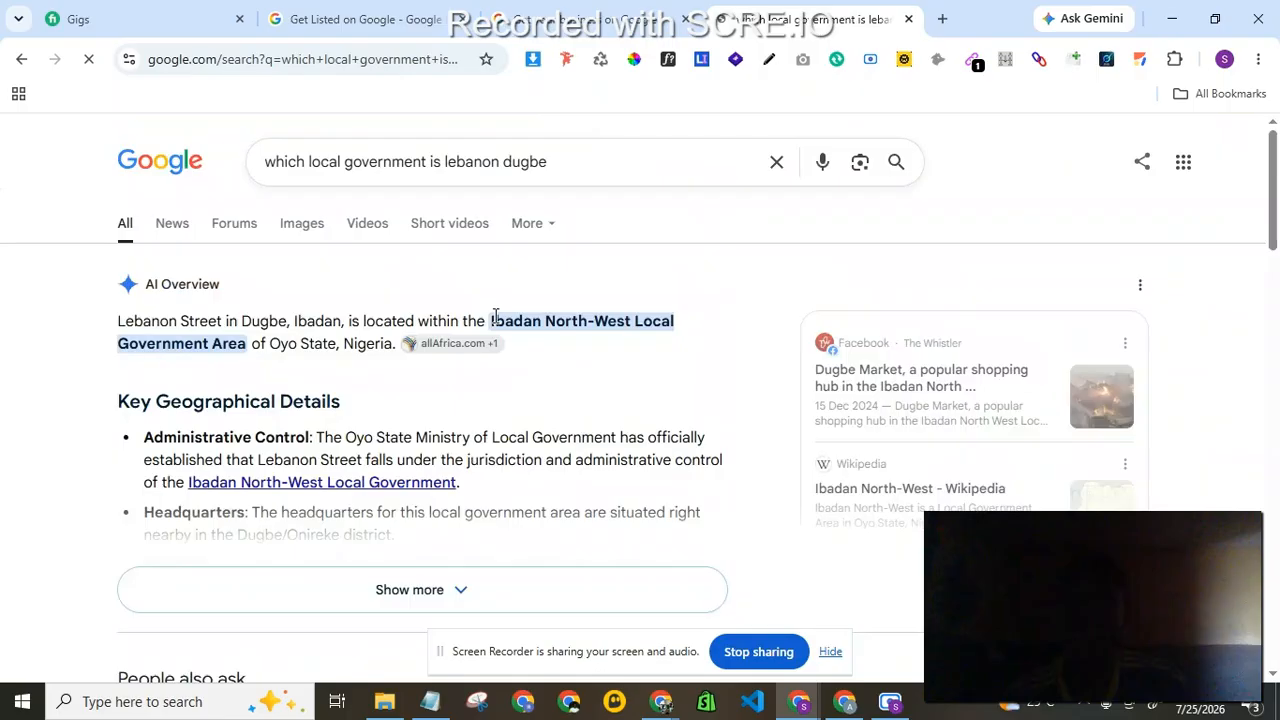
# Copy the AI Overview sentence naming the local government and paste it into the local government area of the business address form
pyautogui.moveTo(495, 317); pyautogui.dragTo(58, 318)
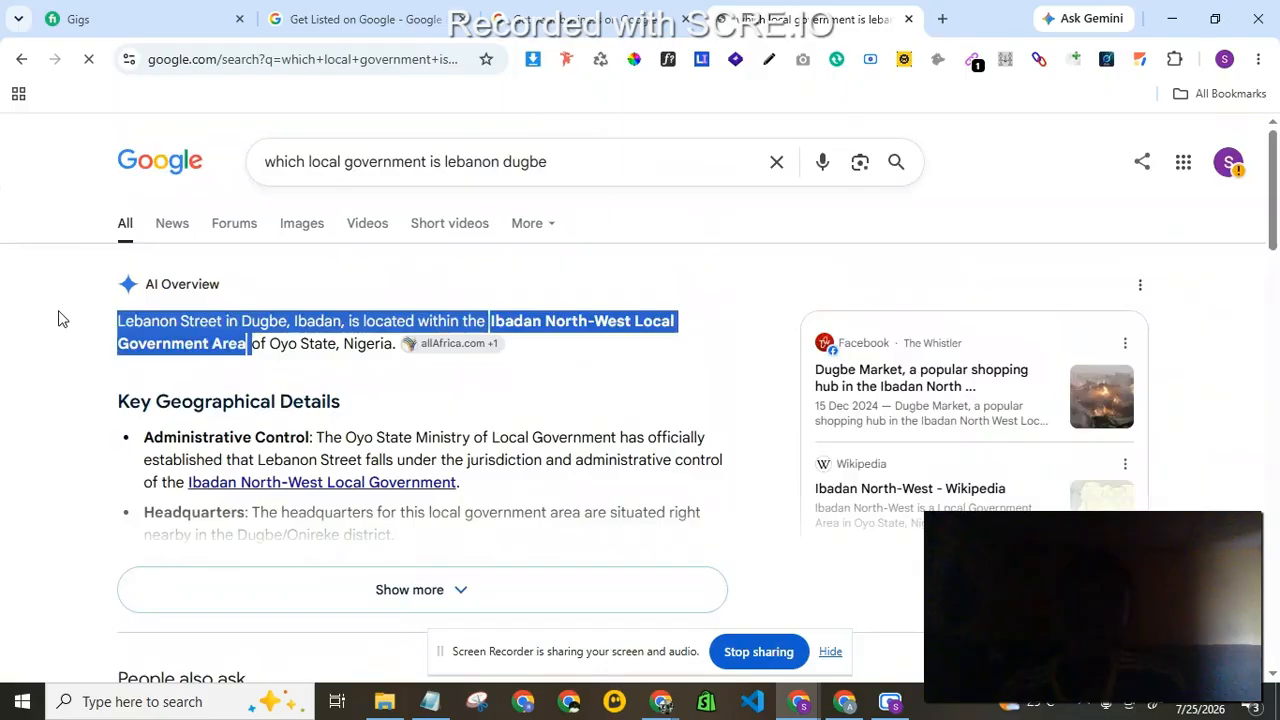
pyautogui.click(58, 318)
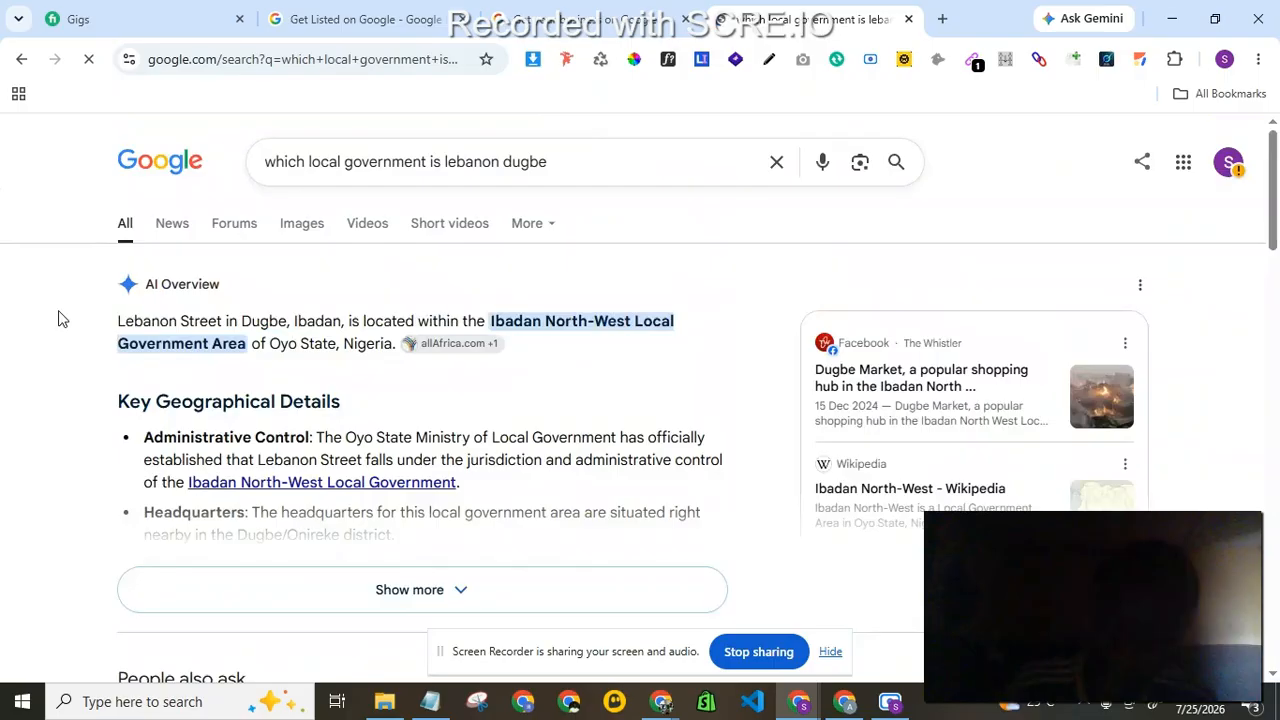
pyautogui.tripleClick(144, 318)
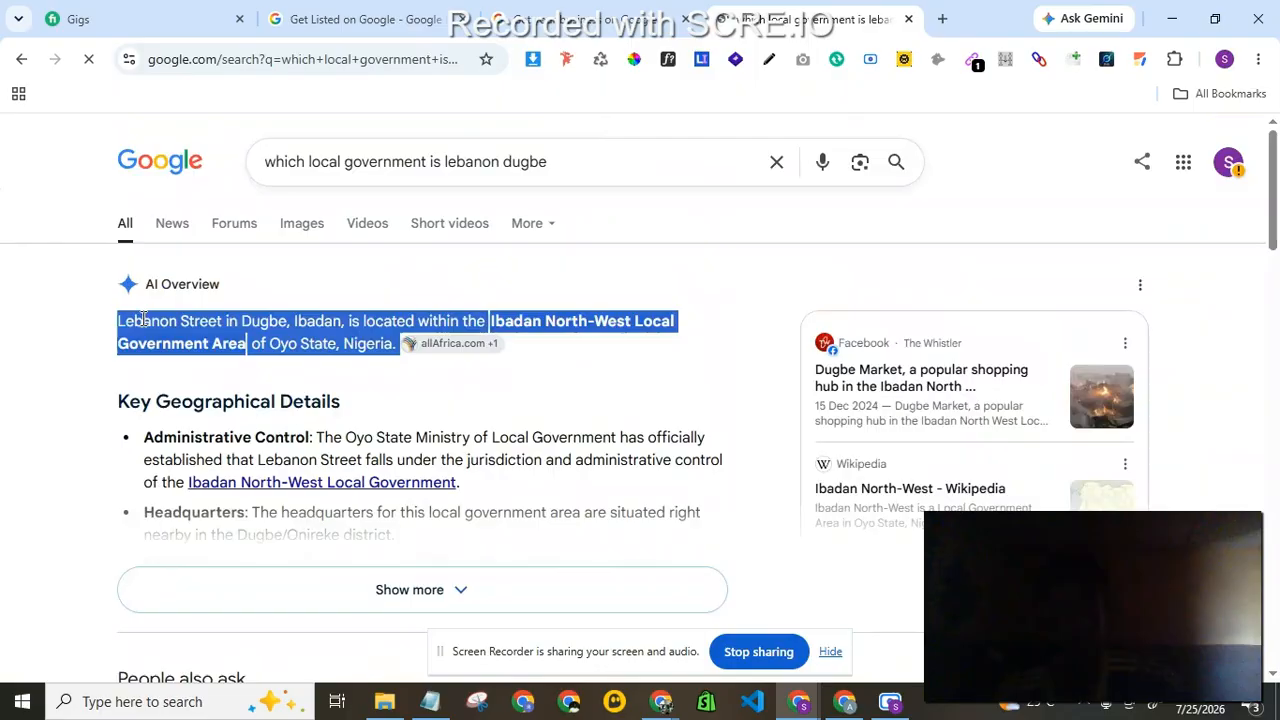
pyautogui.click(573, 12)
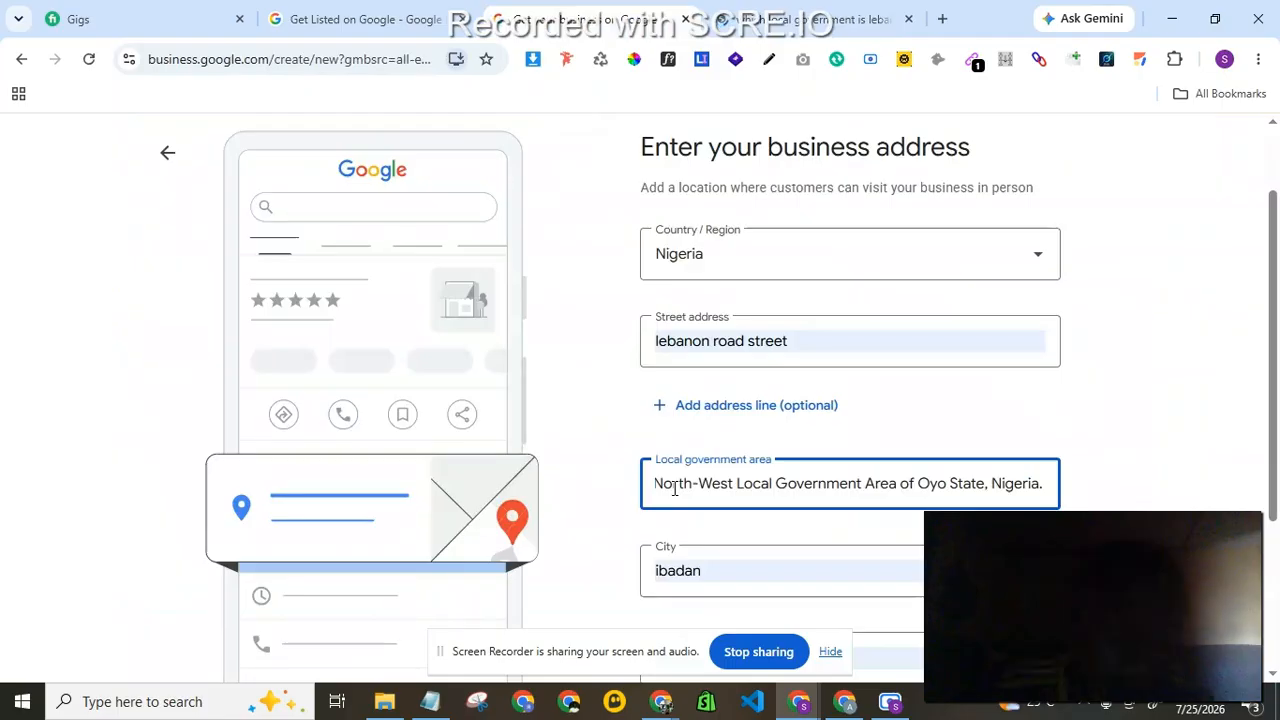
# Remove the introductory words from the local government area so it starts with "Ibadan North-West Local Government Area of Oyo State"
pyautogui.doubleClick(674, 489)
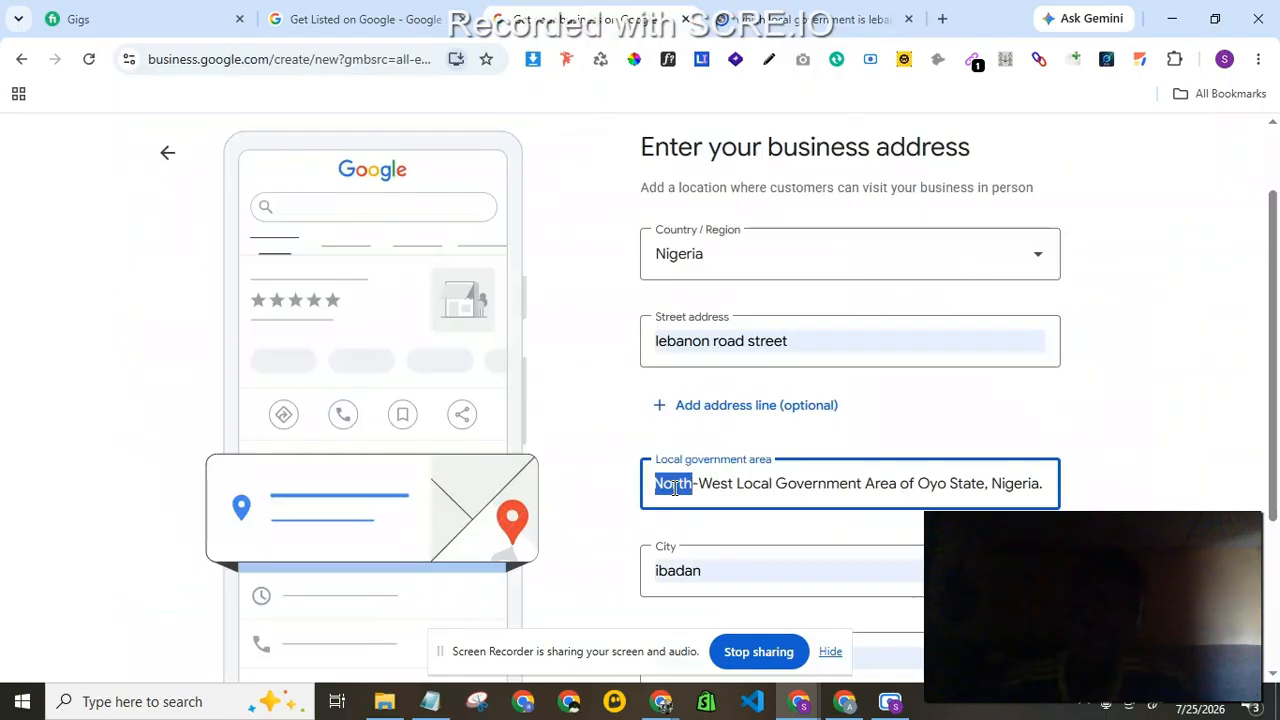
pyautogui.click(827, 483)
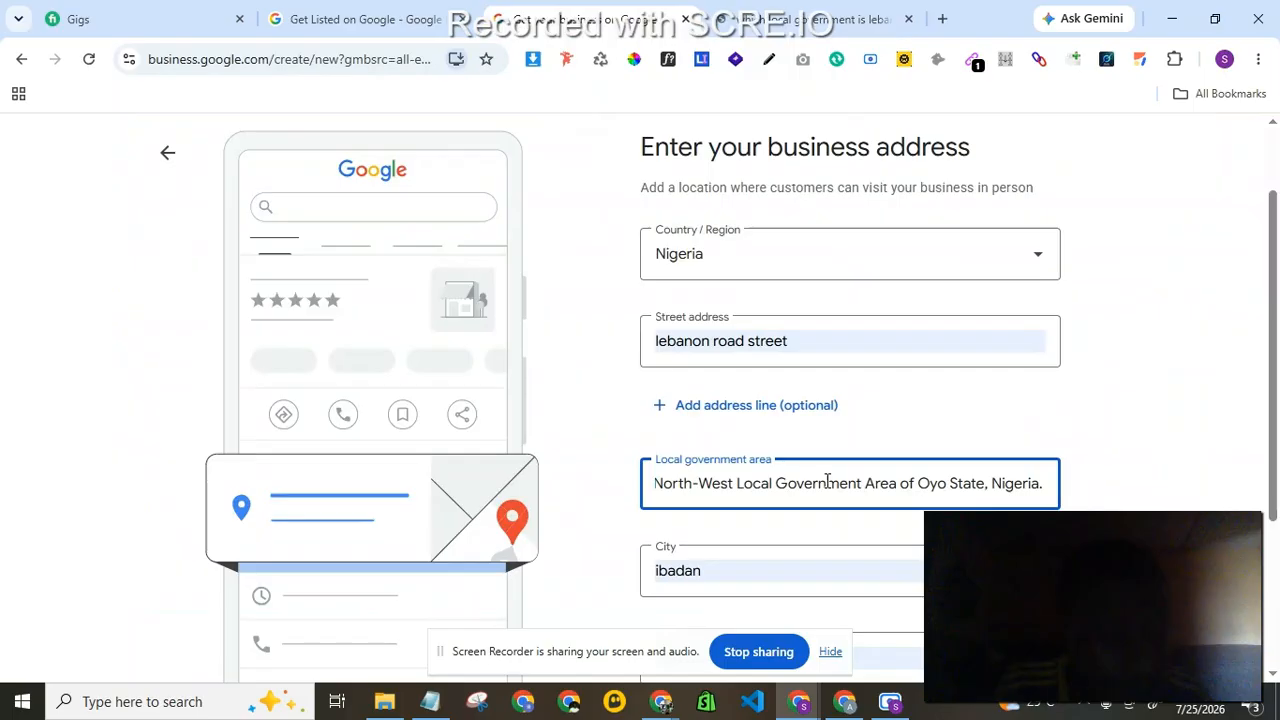
pyautogui.click(660, 485)
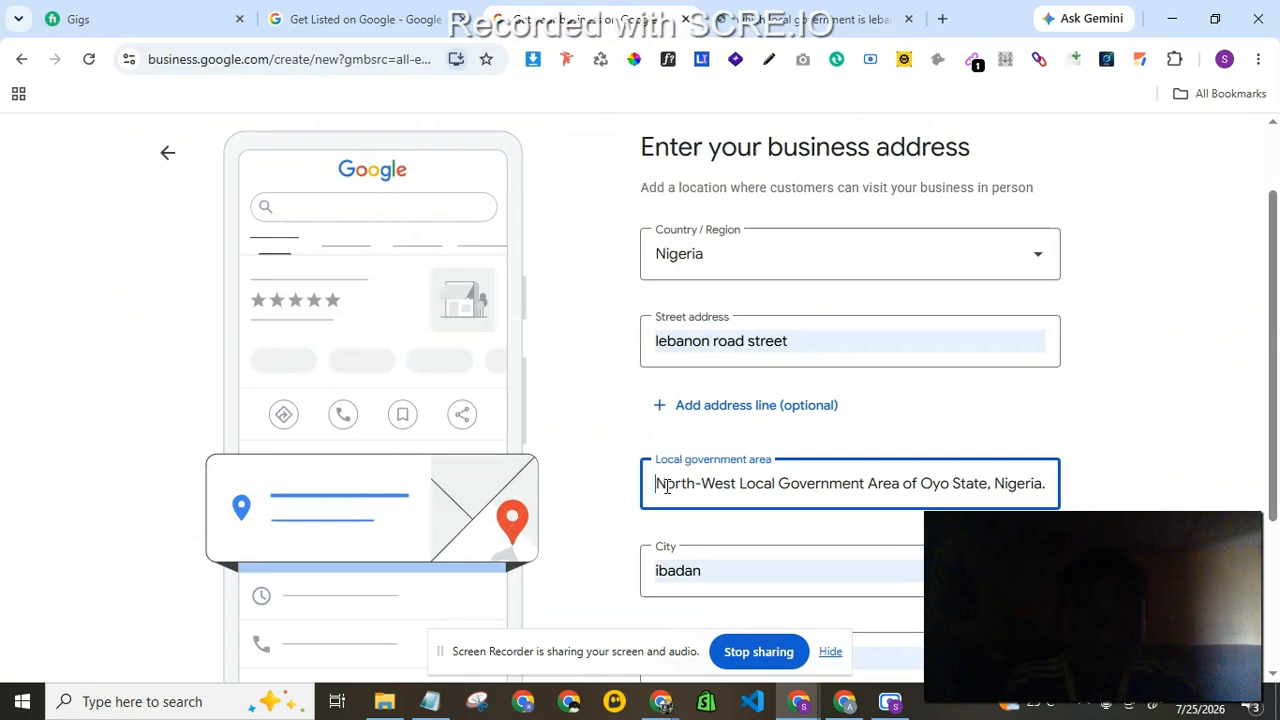
pyautogui.write('Lebanon Street in Dugbe, Ibadan, is located within the Ibadan')
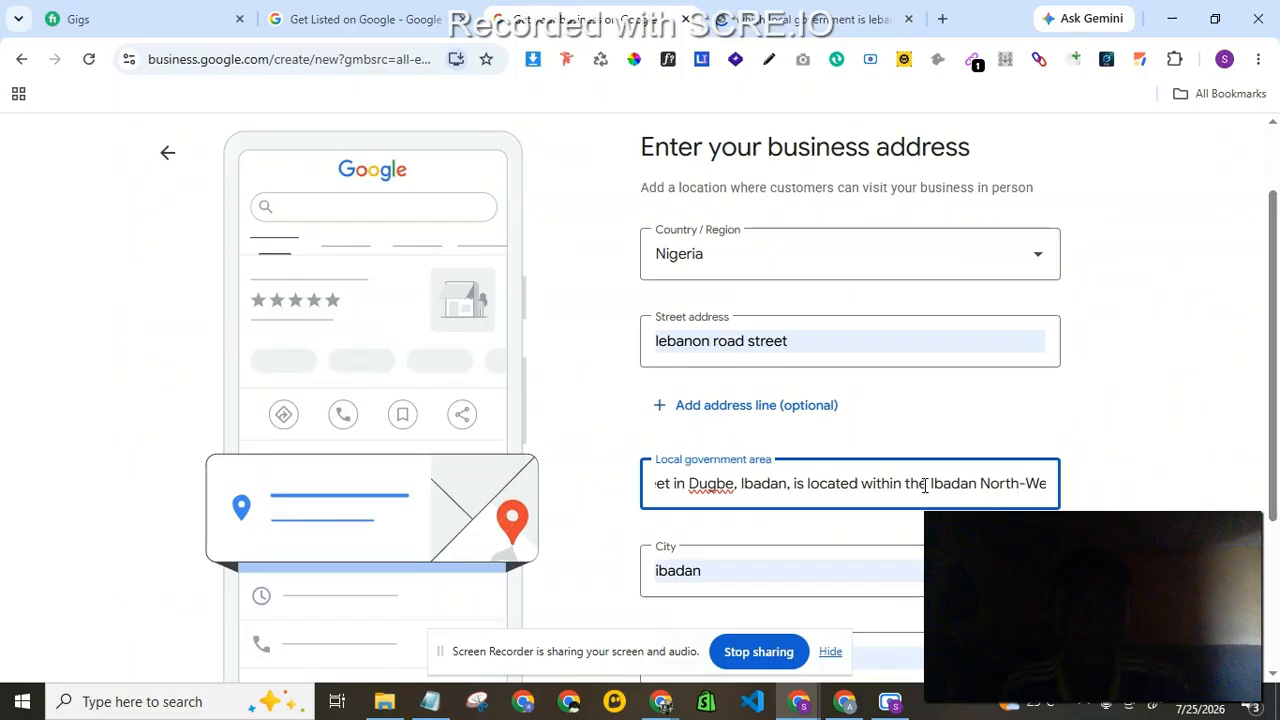
pyautogui.tripleClick(694, 483)
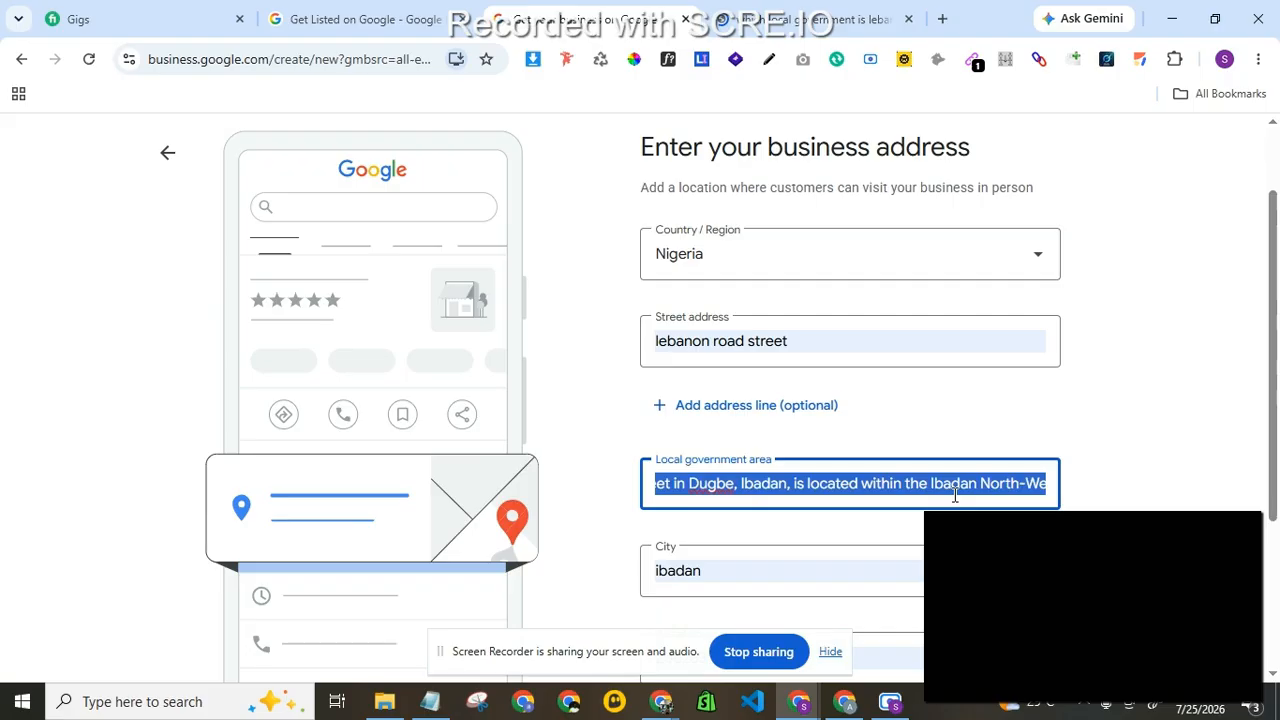
pyautogui.click(929, 484)
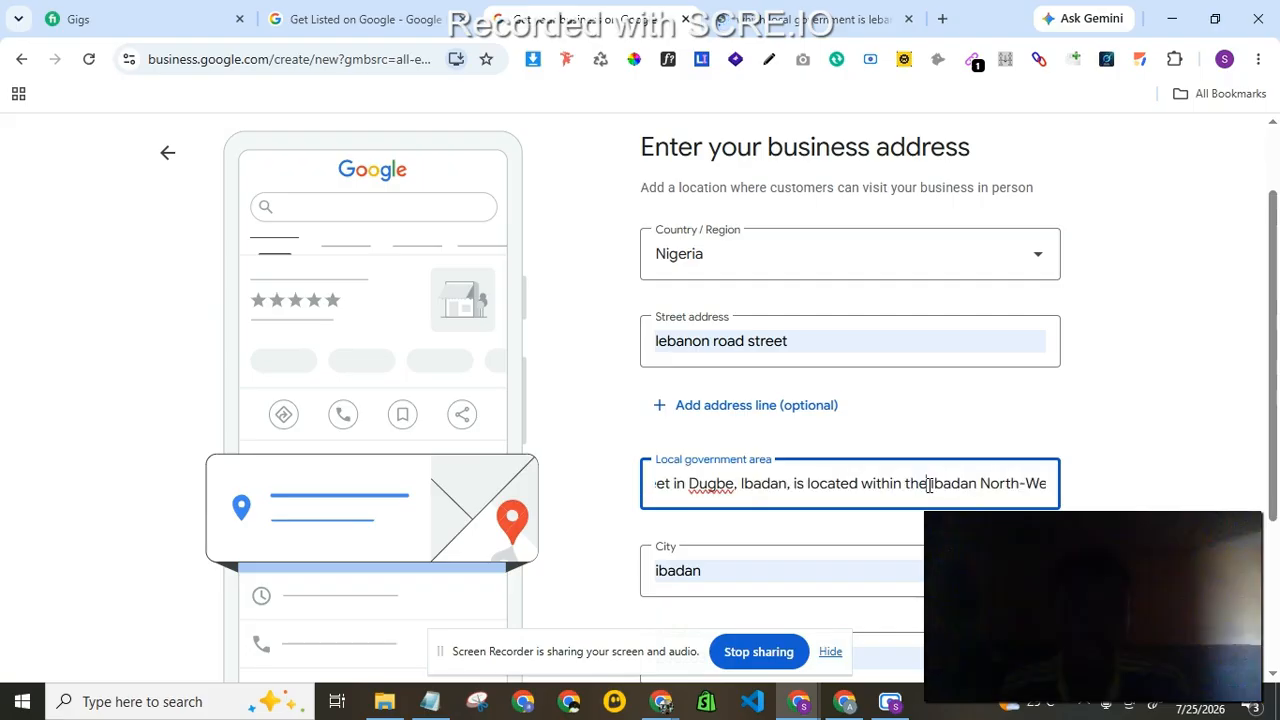
pyautogui.press('BackSpace')
pyautogui.press('BackSpace')
pyautogui.press('BackSpace')
pyautogui.press('BackSpace')
pyautogui.press('BackSpace')
pyautogui.press('BackSpace')
pyautogui.press('BackSpace')
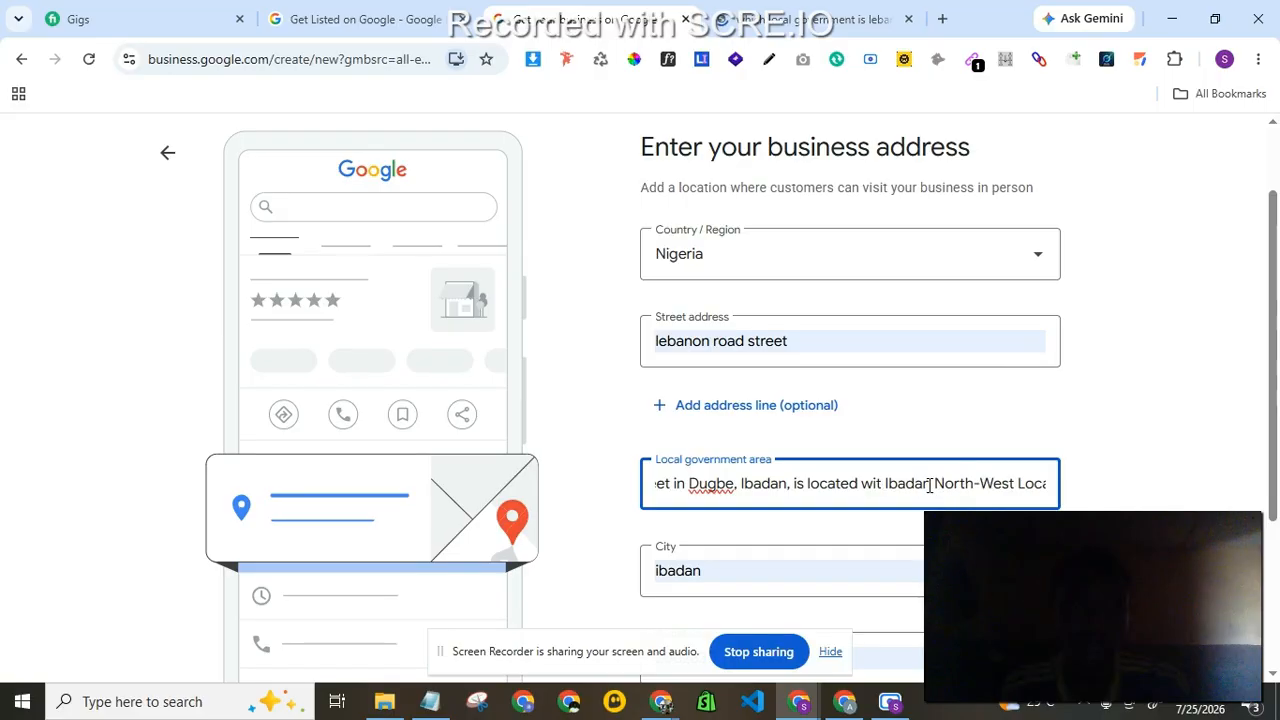
pyautogui.press('BackSpace')
pyautogui.press('BackSpace')
pyautogui.press('BackSpace')
pyautogui.press('BackSpace')
pyautogui.press('BackSpace')
pyautogui.press('BackSpace')
pyautogui.press('BackSpace')
pyautogui.press('BackSpace')
pyautogui.press('BackSpace')
pyautogui.press('BackSpace')
pyautogui.press('BackSpace')
pyautogui.press('BackSpace')
pyautogui.press('BackSpace')
pyautogui.press('BackSpace')
pyautogui.press('BackSpace')
pyautogui.press('BackSpace')
pyautogui.press('BackSpace')
pyautogui.press('BackSpace')
pyautogui.press('BackSpace')
pyautogui.press('BackSpace')
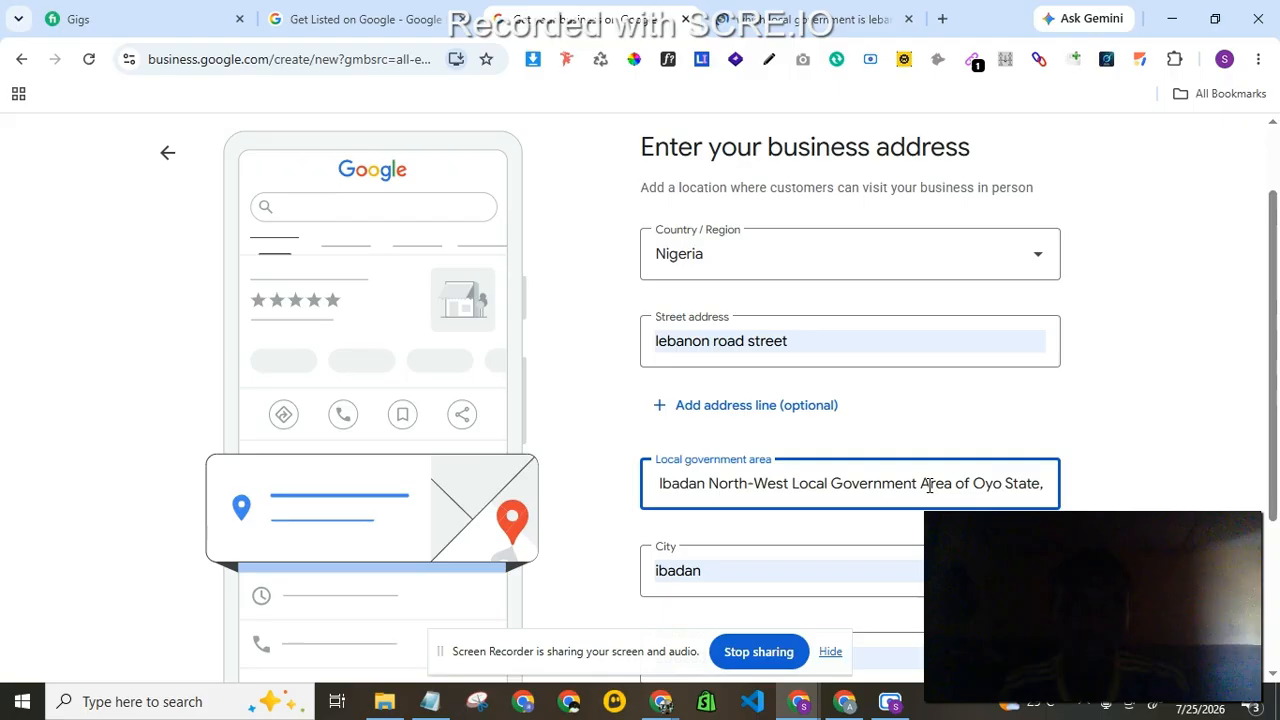
# Set the state to Oyo and submit the business address
pyautogui.scroll(-3, 931, 486)
pyautogui.click(773, 502)
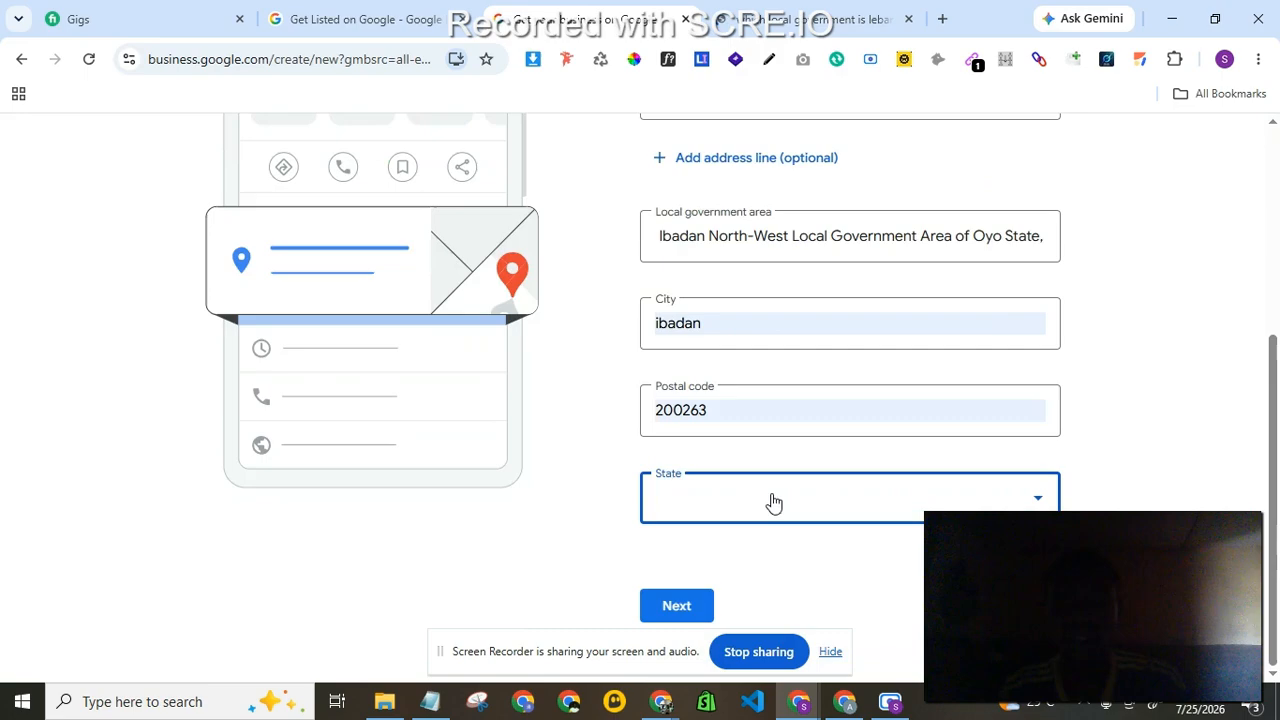
pyautogui.click(773, 502)
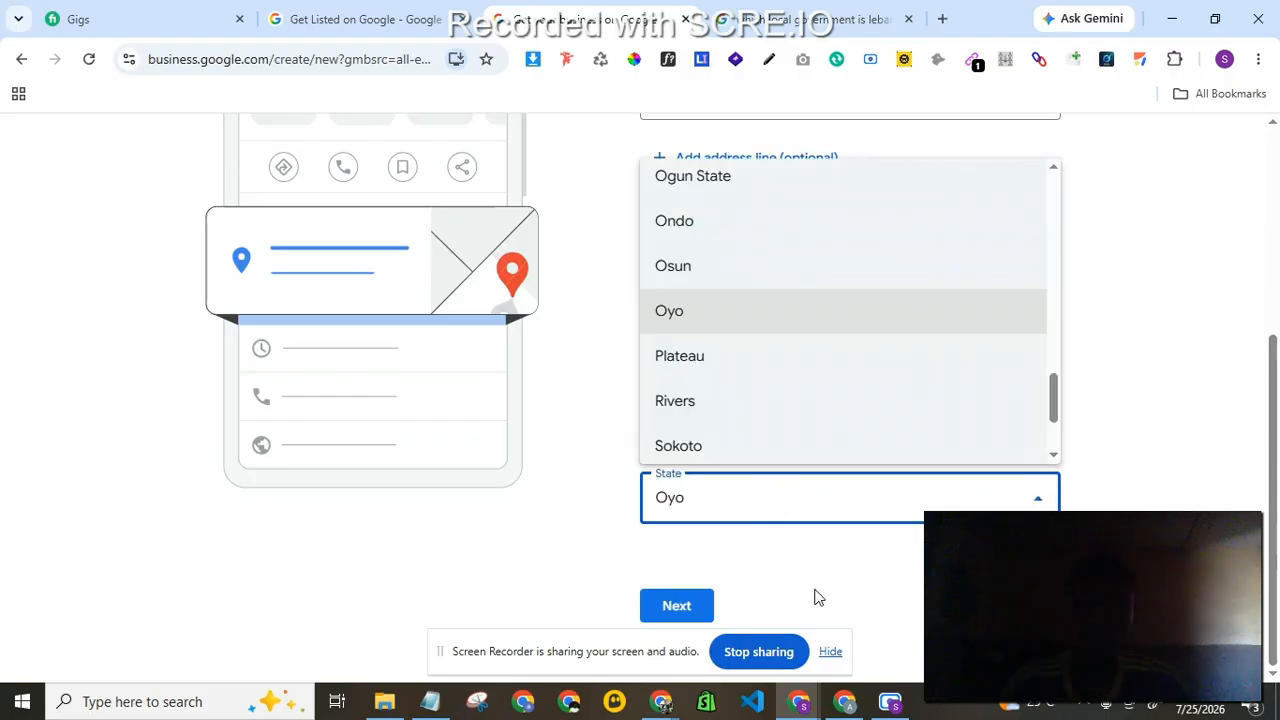
pyautogui.click(667, 610)
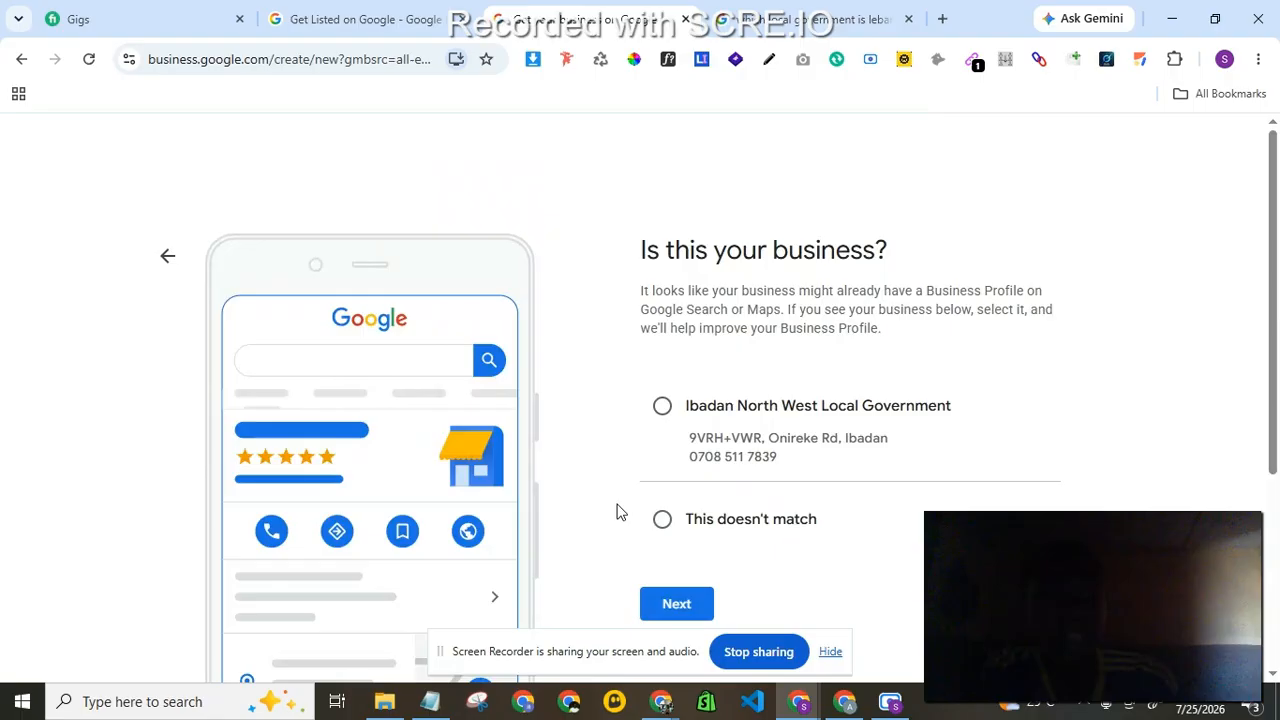
# Declare that the suggested existing business doesn't match, and continue to the map for locating the business
pyautogui.click(668, 530)
pyautogui.click(676, 604)
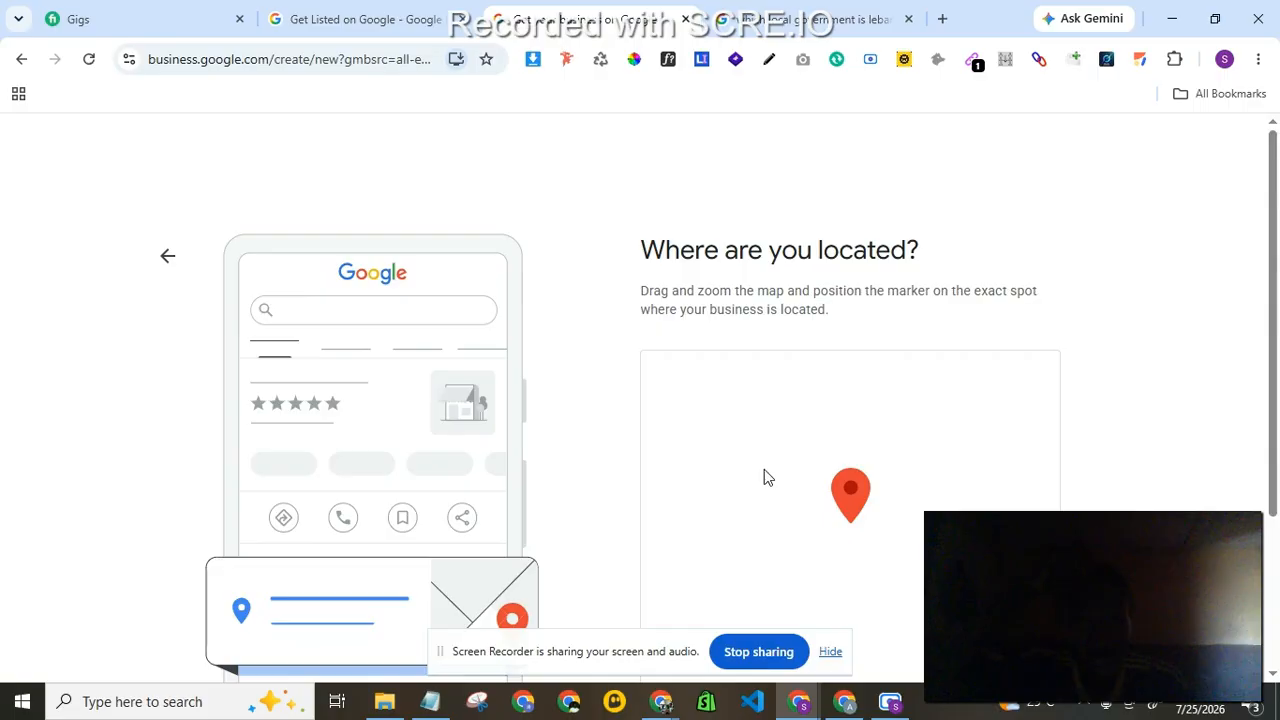
pyautogui.moveTo(1277, 515); pyautogui.dragTo(1277, 555)
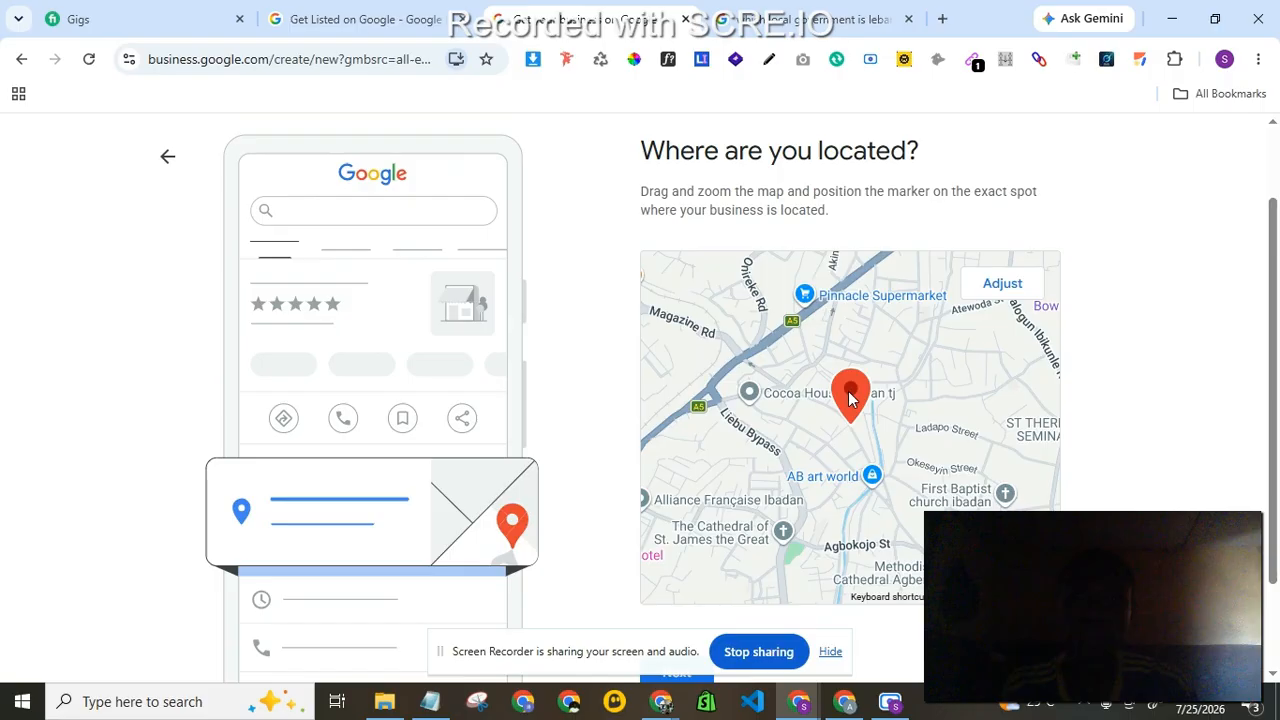
# Accept the marker's position on the map as the business location and continue to the contact details
pyautogui.scroll(-1, 677, 590)
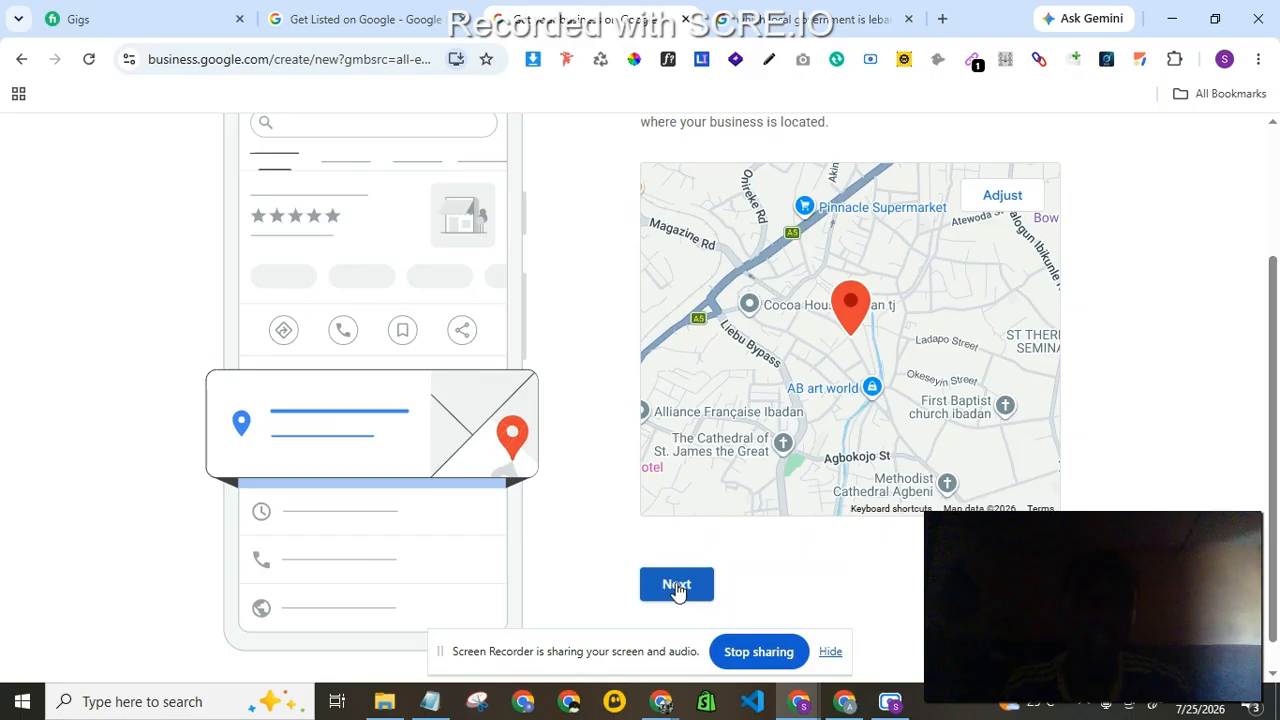
pyautogui.click(677, 586)
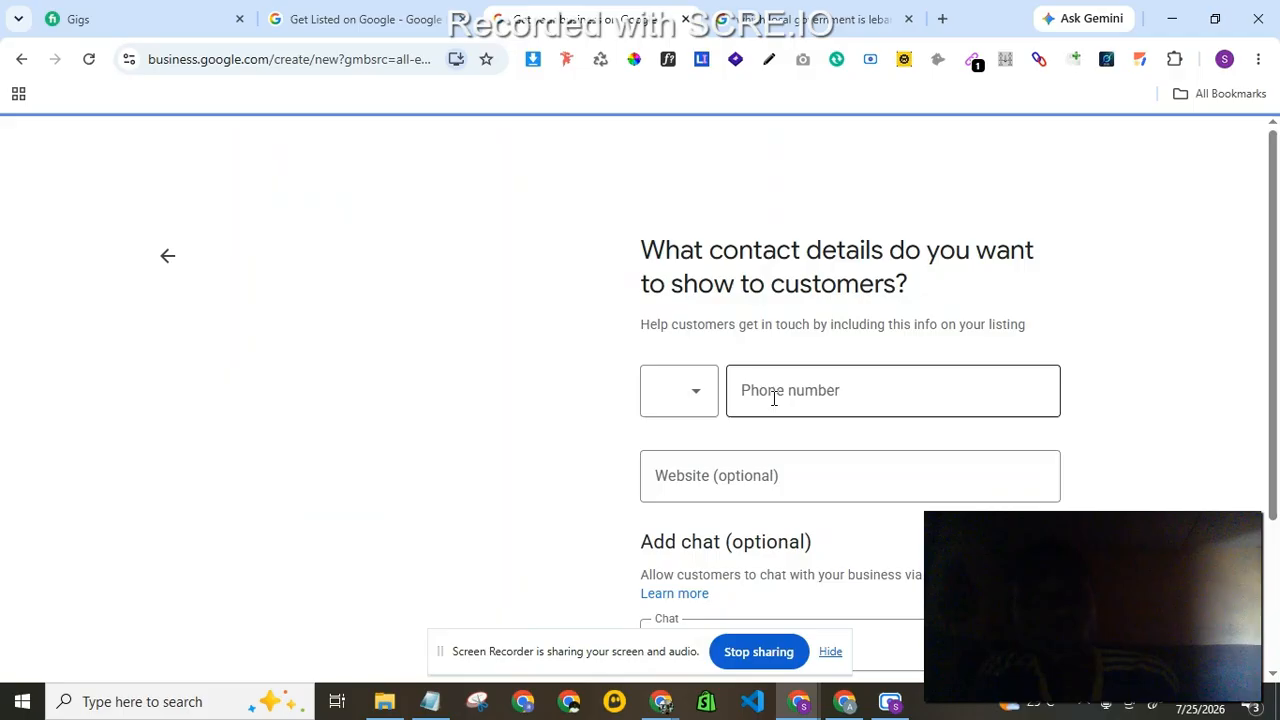
# Begin filling in the business phone number, leave the website and chat empty, and skip the contact details
pyautogui.click(774, 399)
pyautogui.scroll(-1, 790, 573)
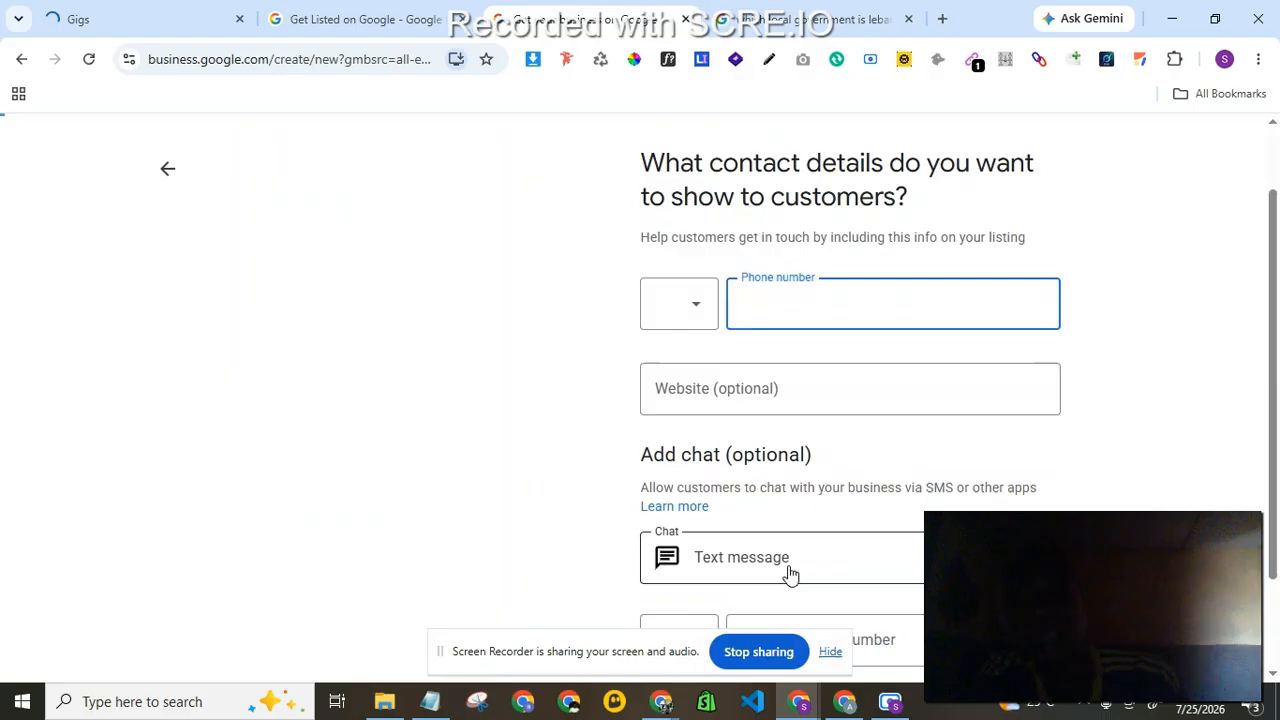
pyautogui.write('09')
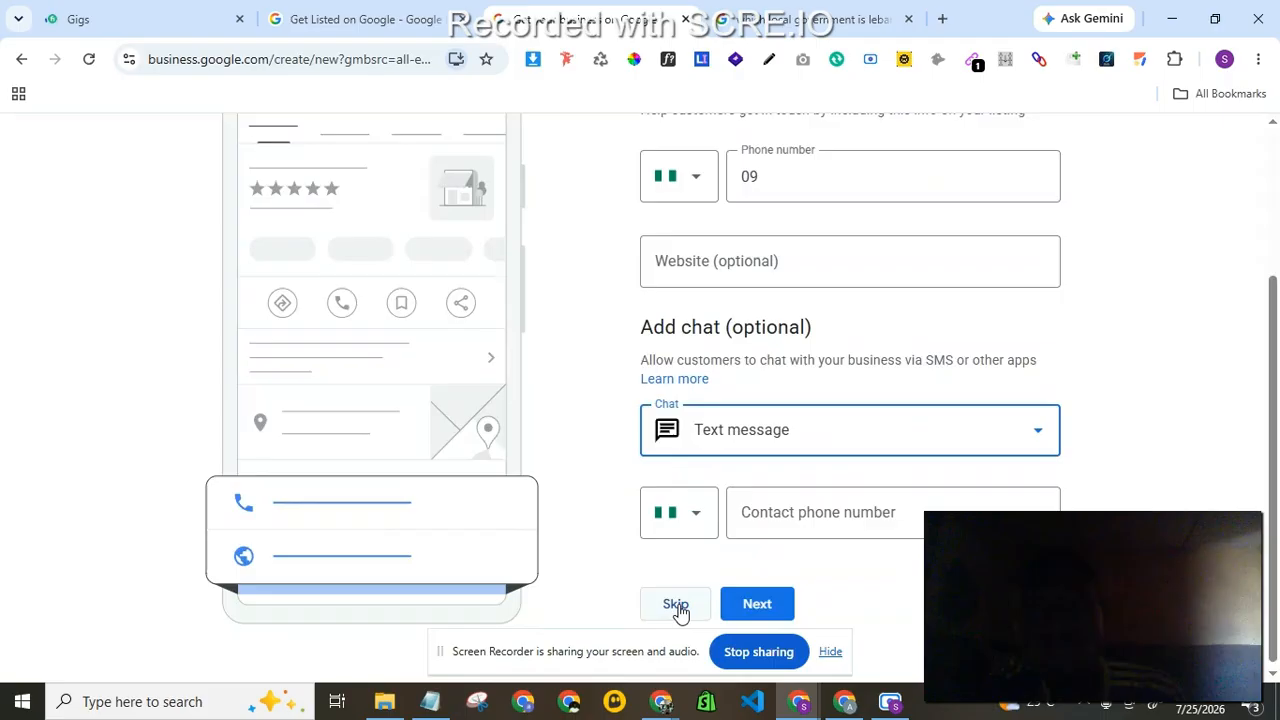
pyautogui.click(676, 604)
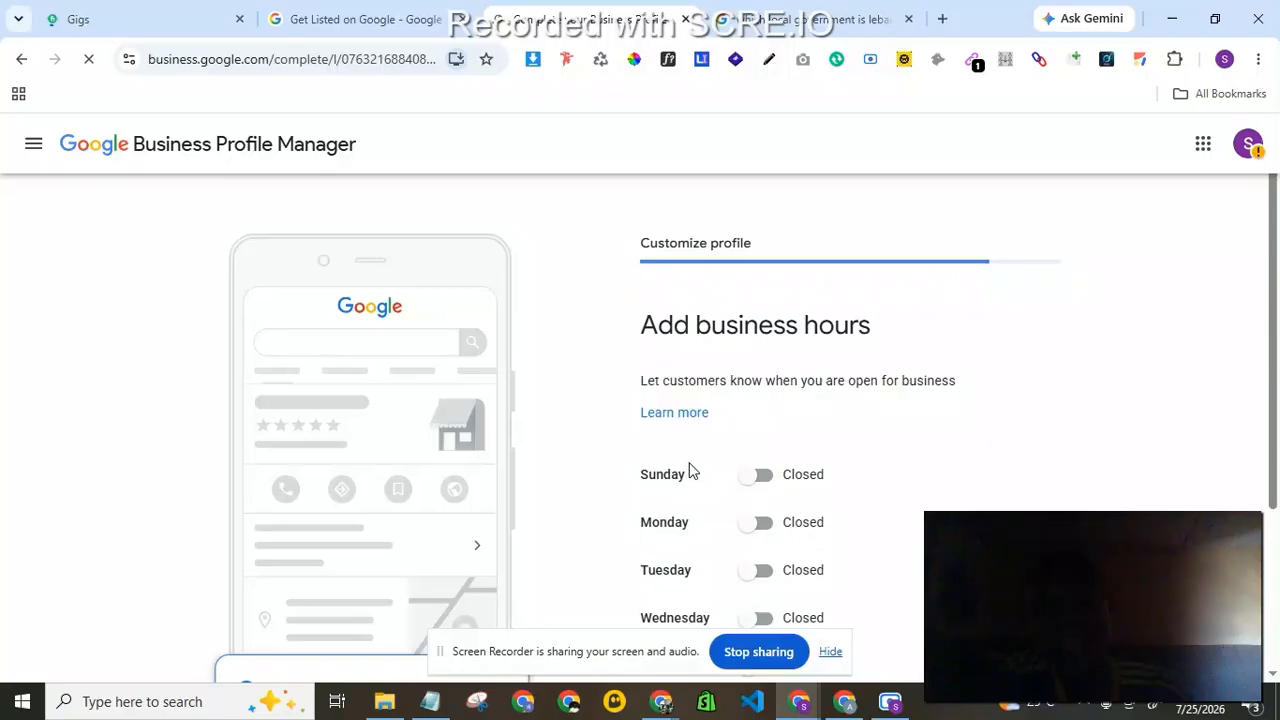
# Mark the business as open Monday to Friday and set Tuesday's hours from 12:00 AM to 10:00 PM
pyautogui.scroll(-2, 845, 416)
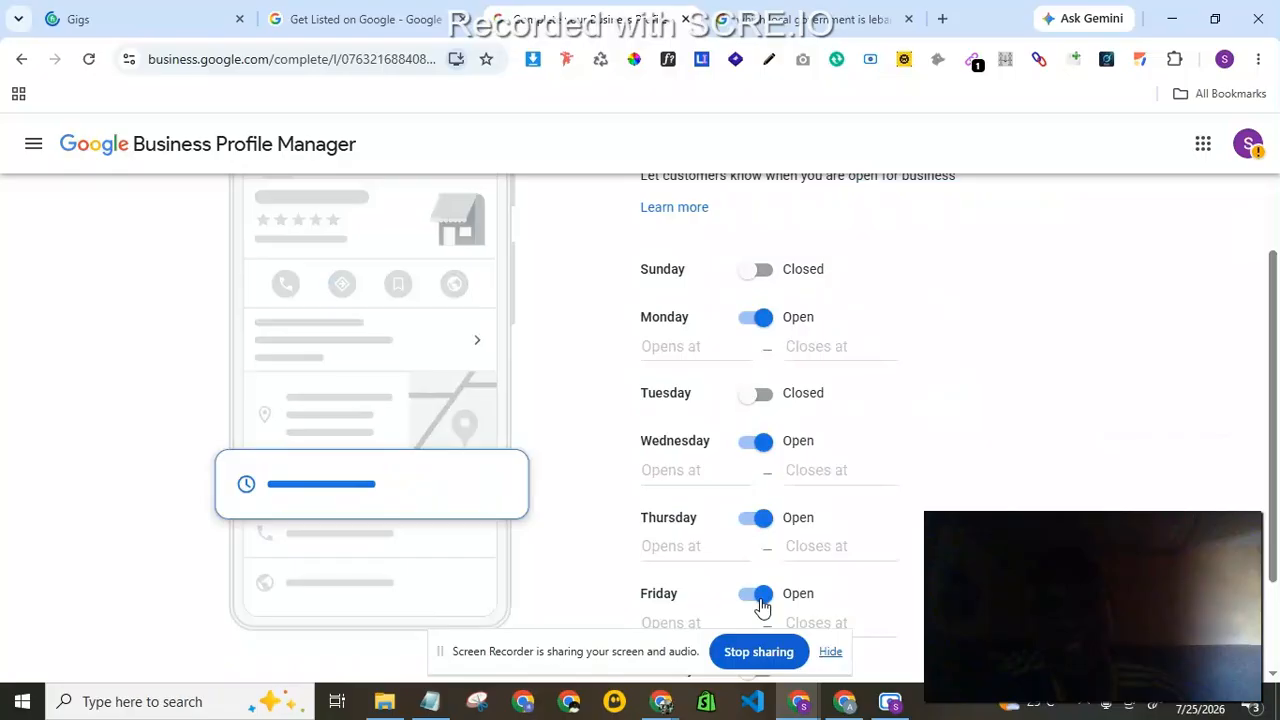
pyautogui.scroll(-2, 762, 605)
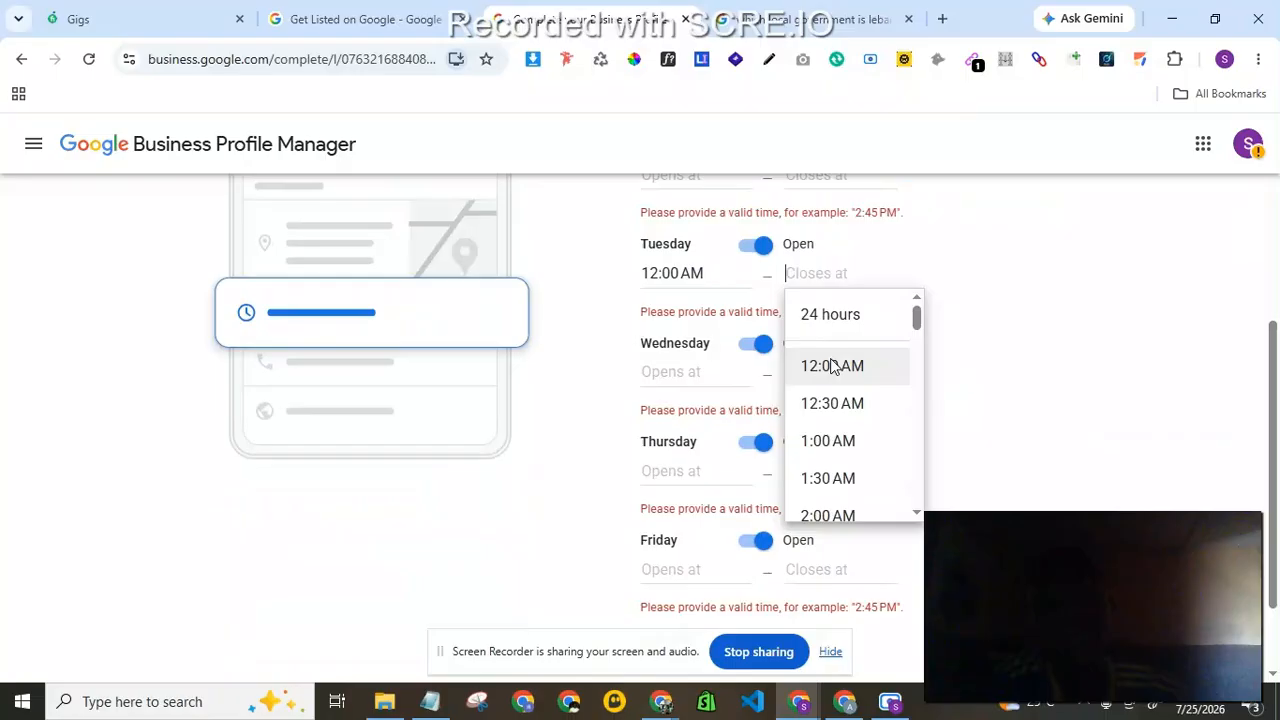
pyautogui.scroll(-5, 917, 518)
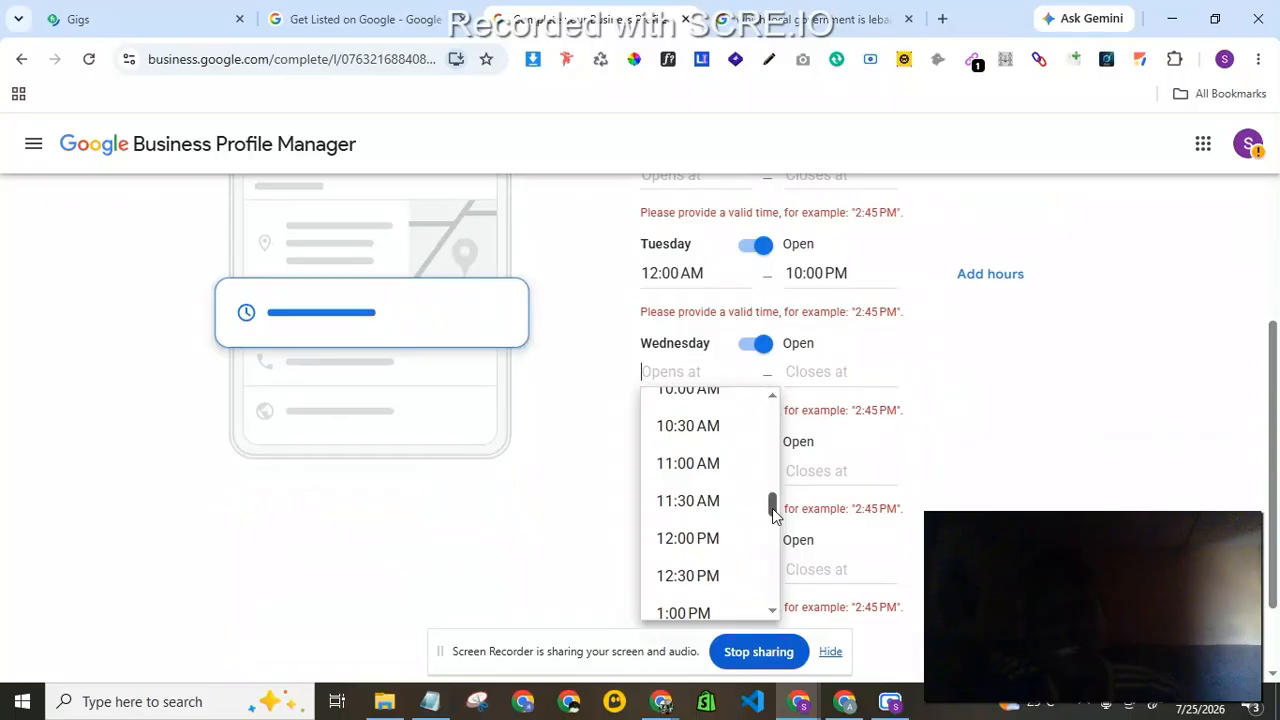
# Set Wednesday's hours from 12:00 PM to 12:00 PM and add a second time slot for that day
pyautogui.click(687, 538)
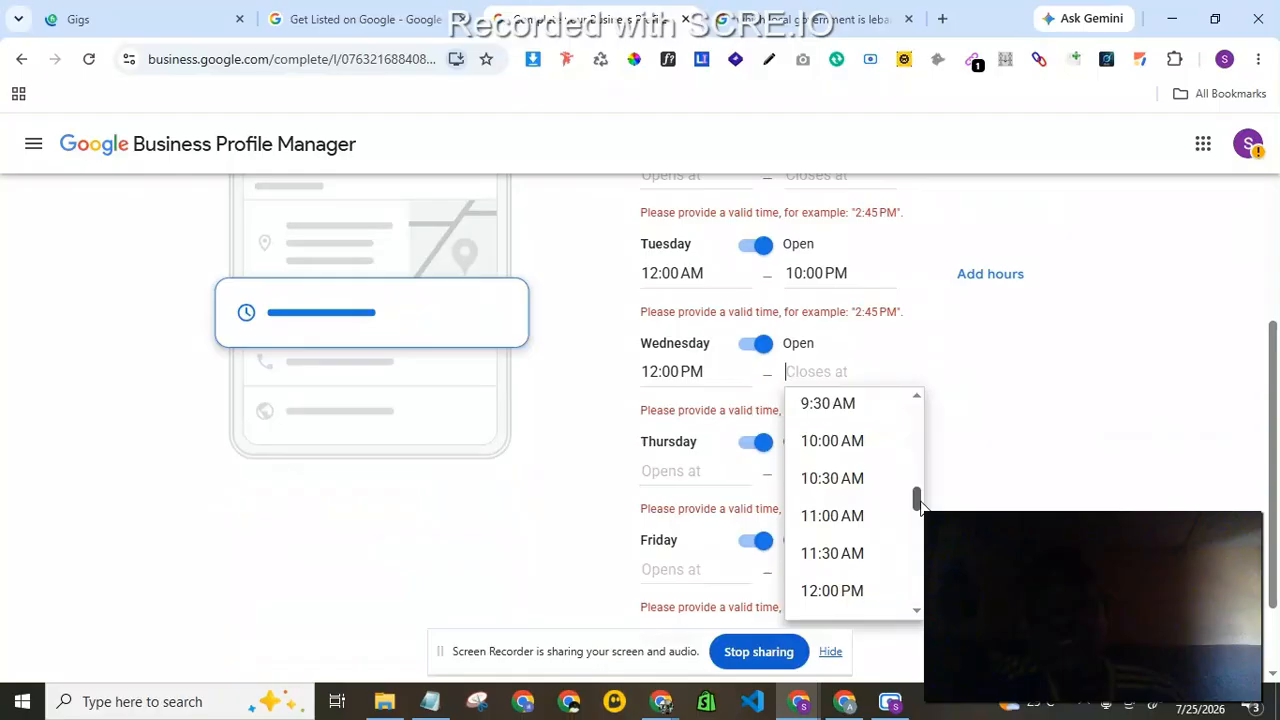
pyautogui.click(836, 591)
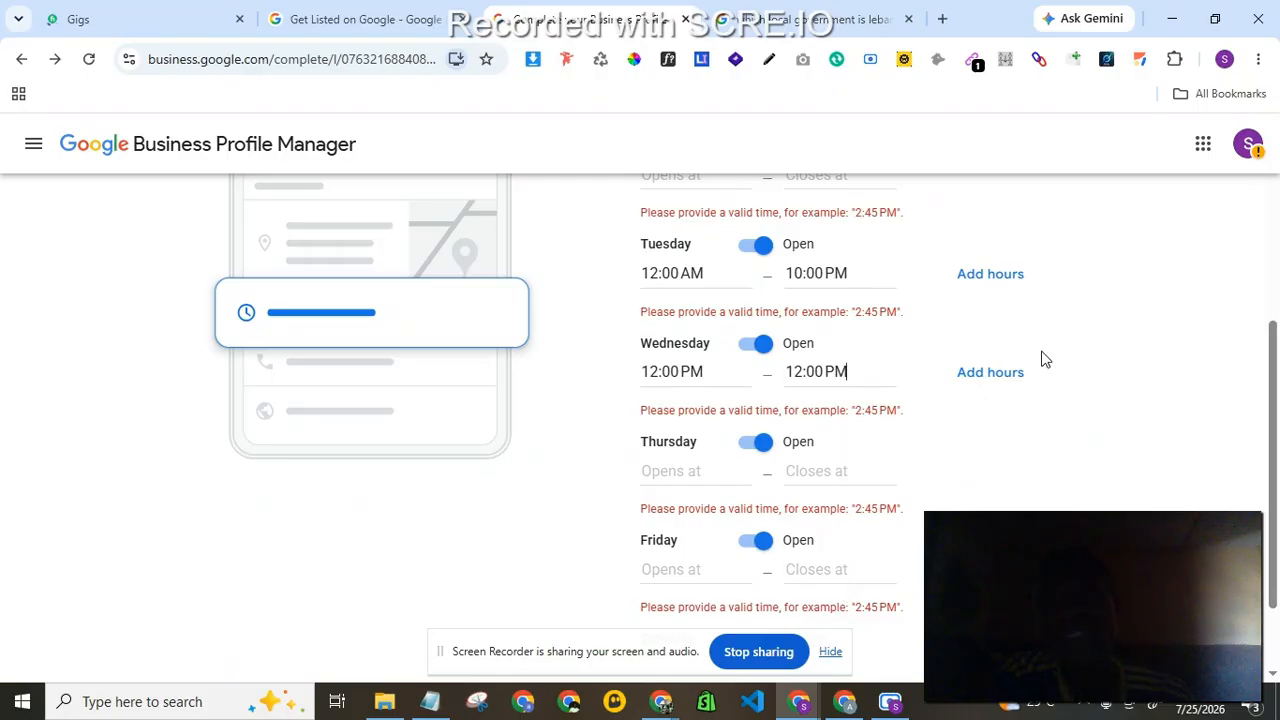
pyautogui.click(992, 374)
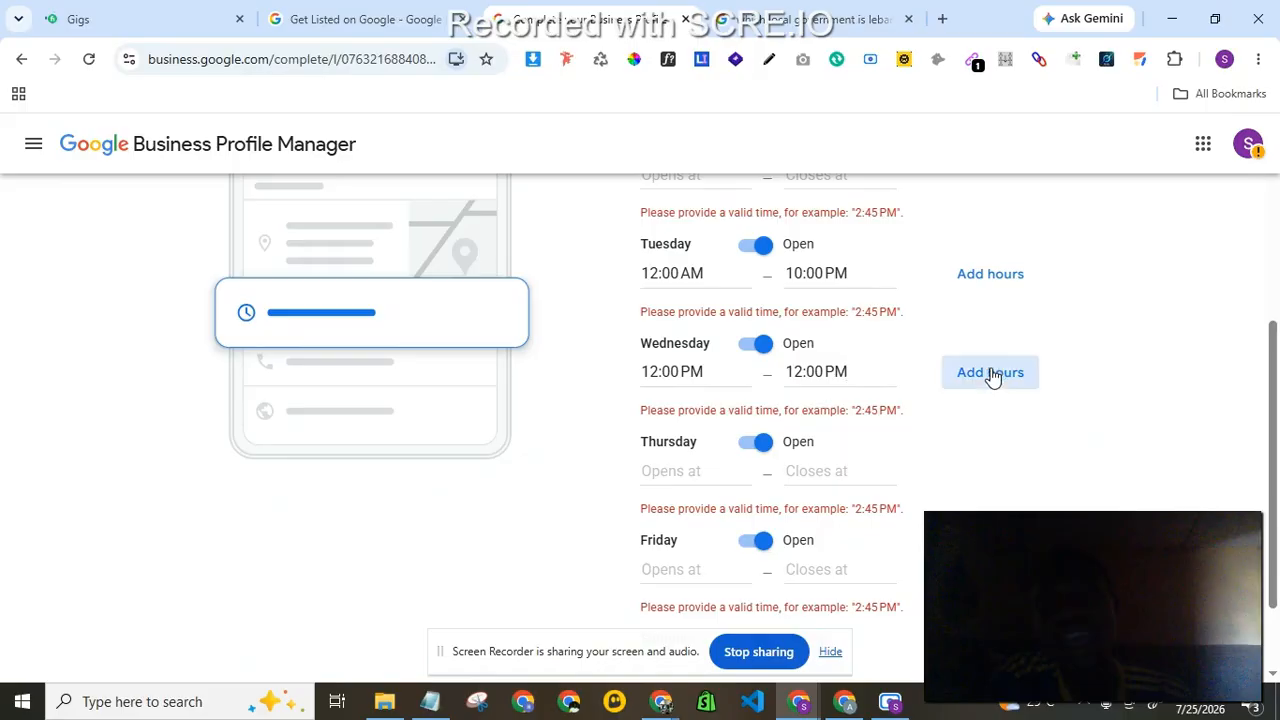
pyautogui.click(992, 374)
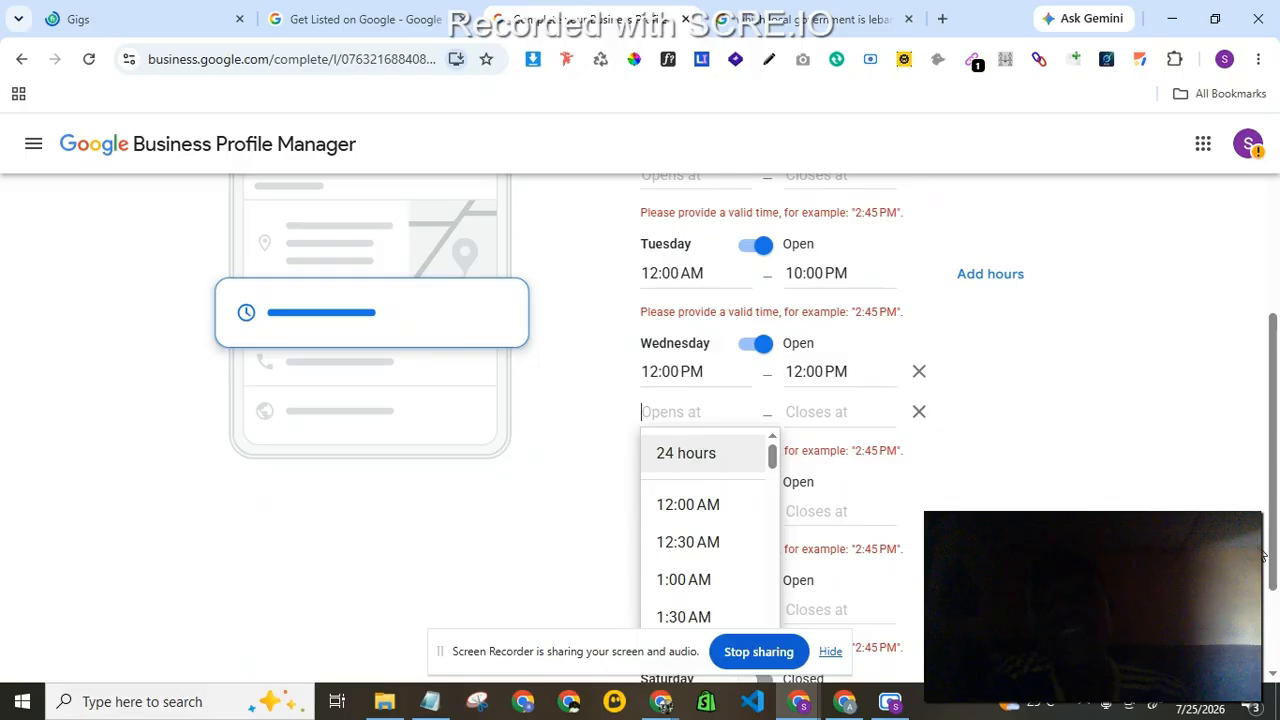
# Try to submit the business hours, and skip them instead to reach the business description
pyautogui.scroll(-2, 1262, 555)
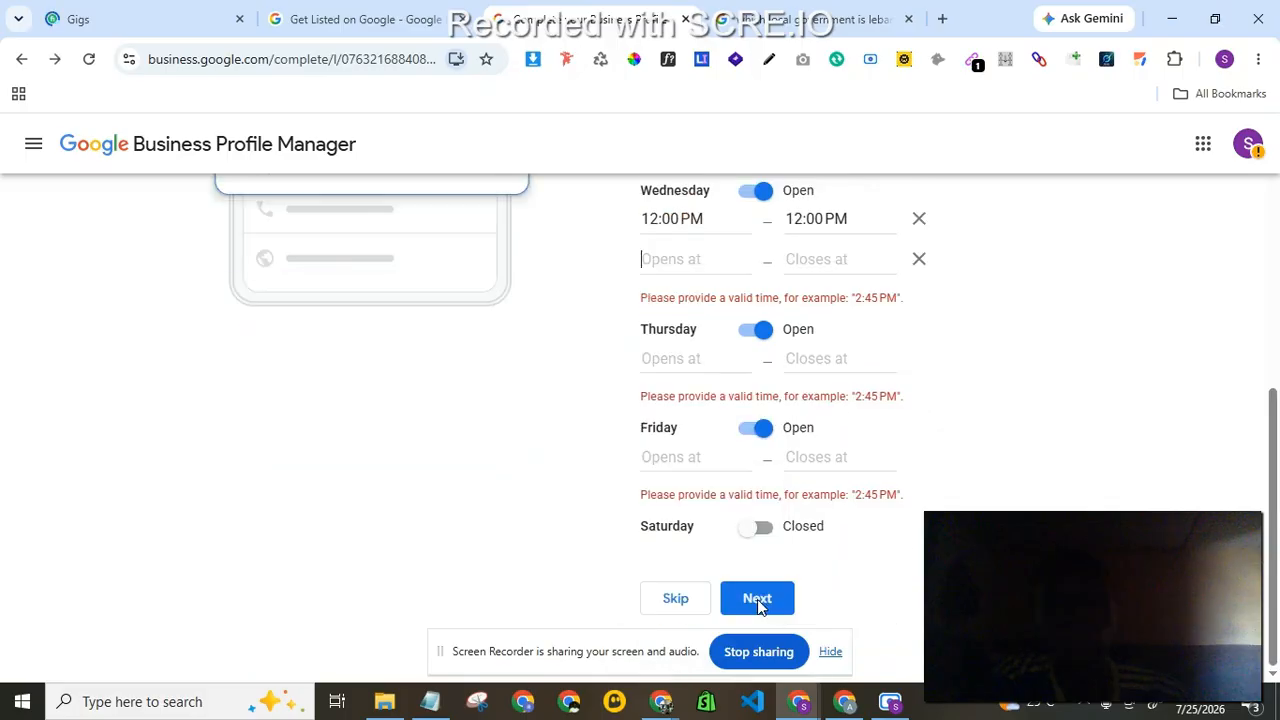
pyautogui.click(757, 599)
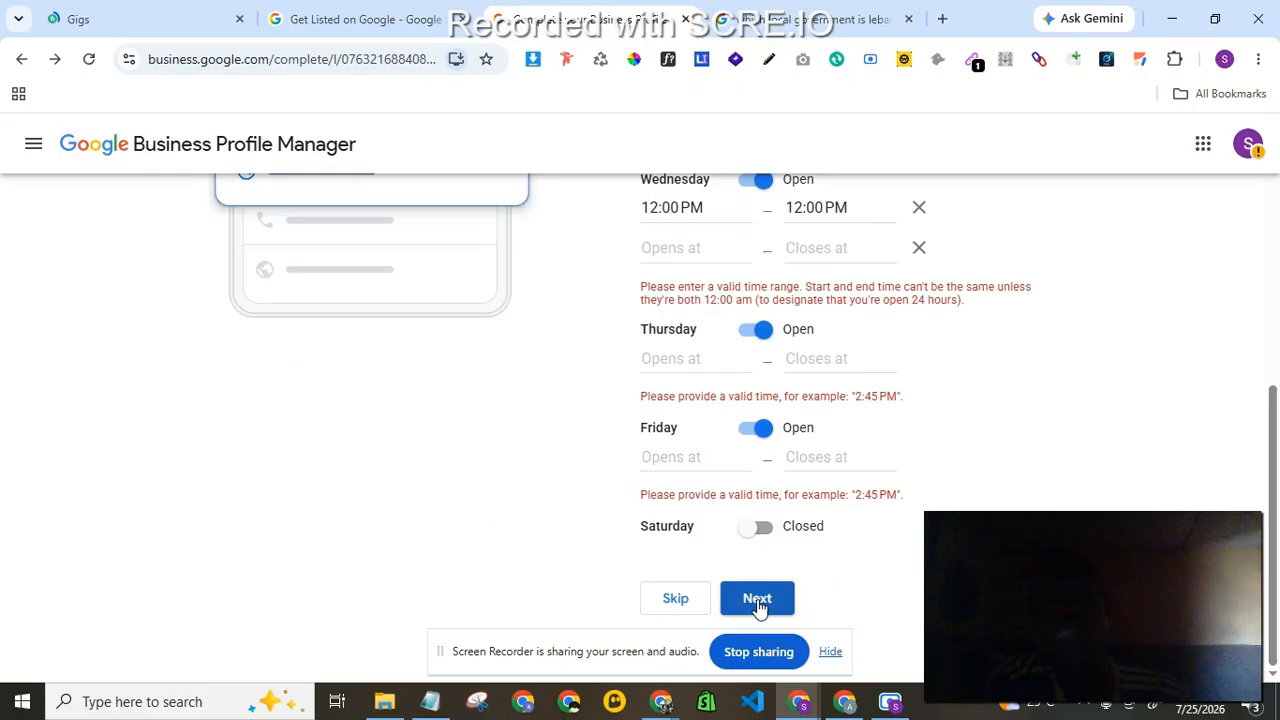
pyautogui.click(672, 599)
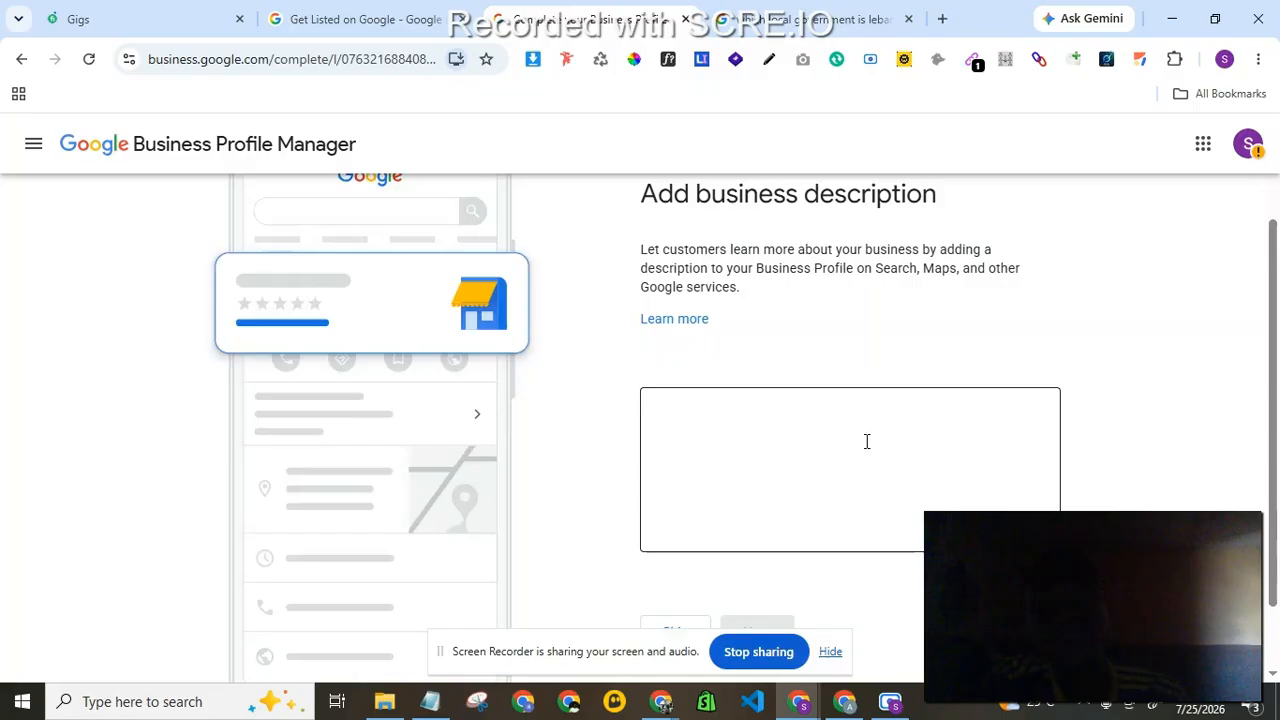
# Skip the business description and continue to the options for adding store photos
pyautogui.scroll(-1, 867, 441)
pyautogui.click(681, 558)
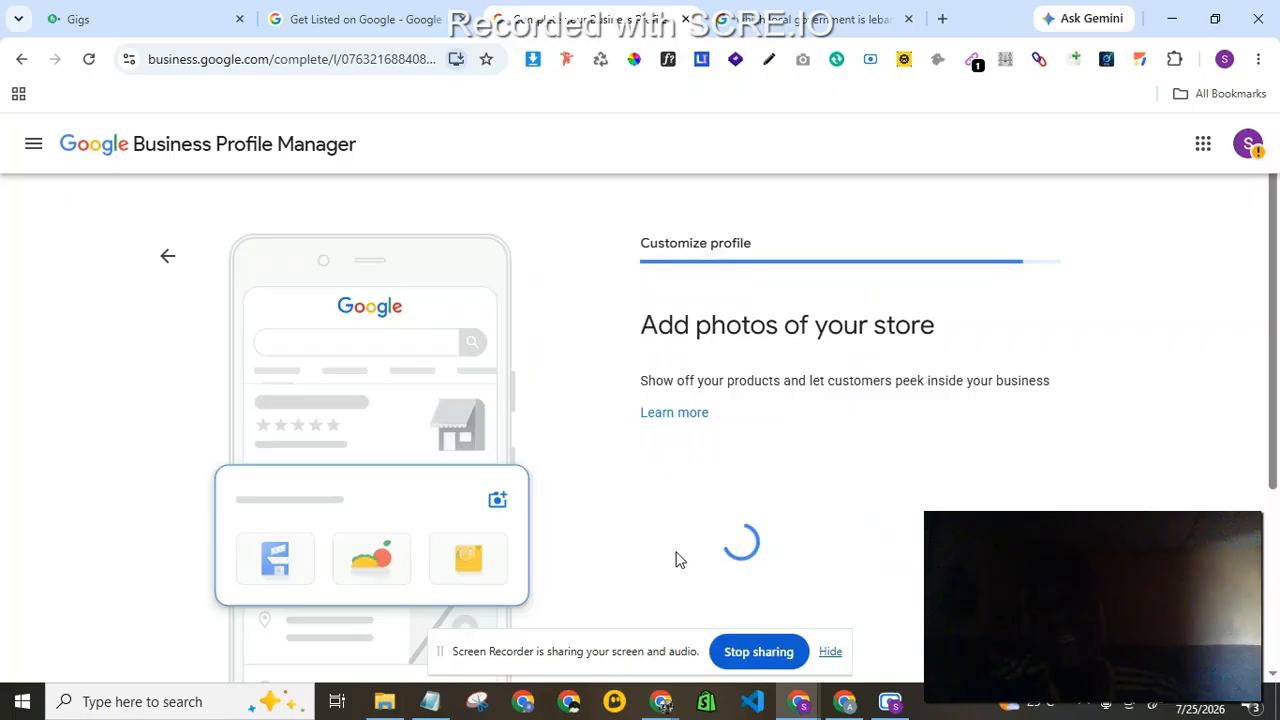
pyautogui.click(1277, 590)
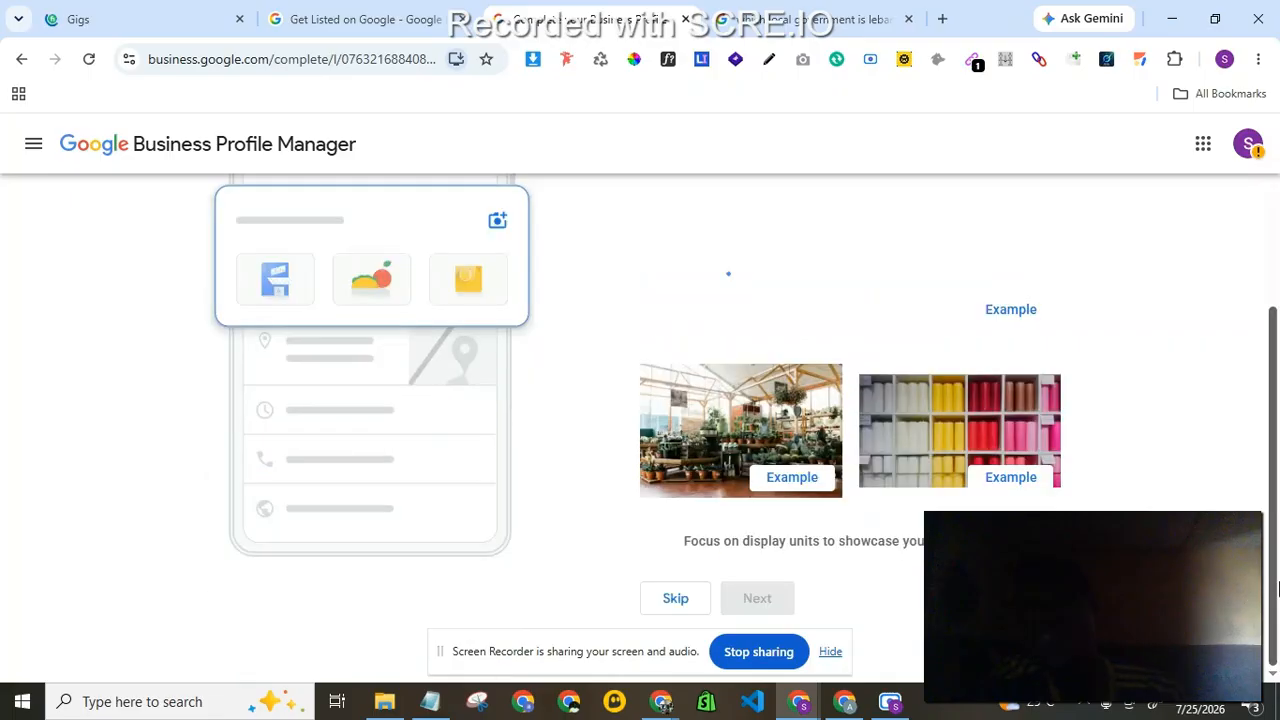